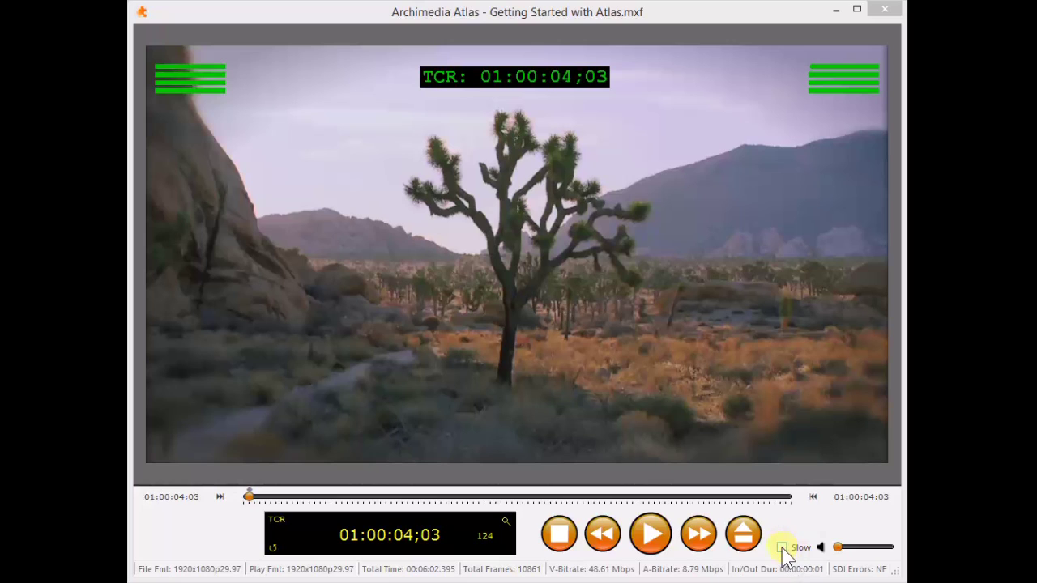
- Enable slow playback and set the out point at 01:00:40;10 on the timeline
click(782, 548)
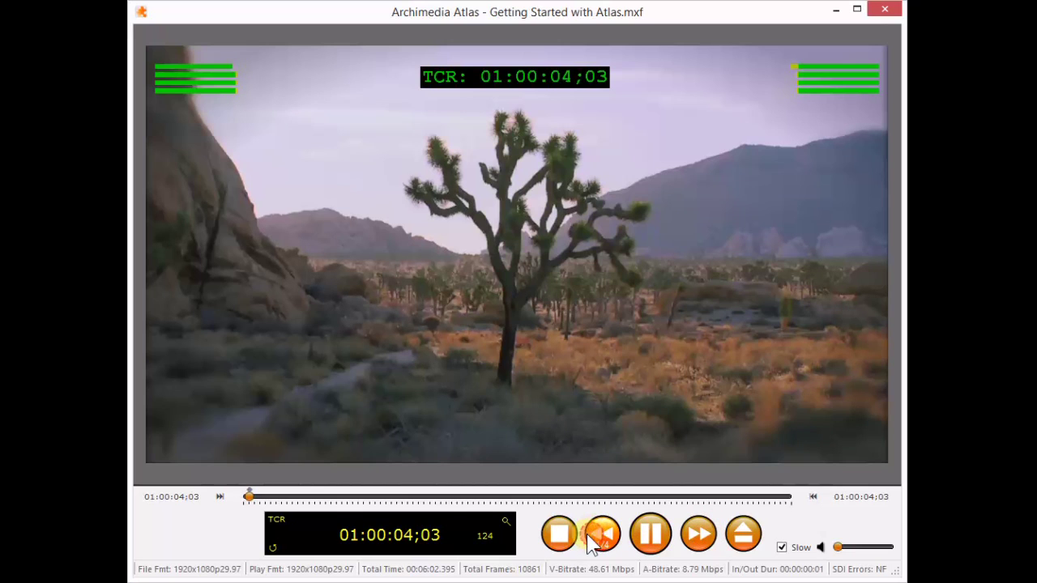
click(251, 501)
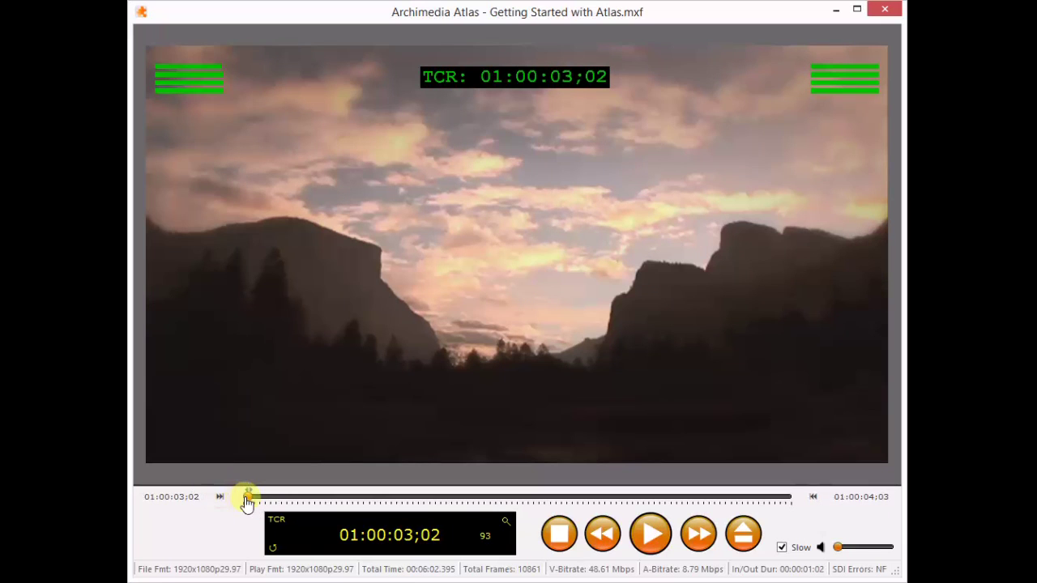
drag(247, 499, 301, 494)
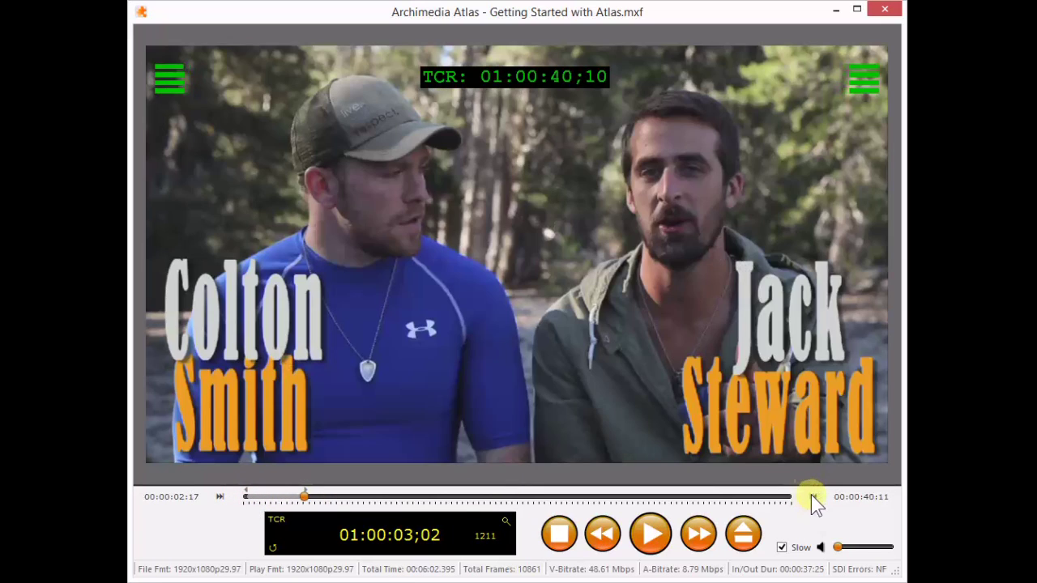
click(813, 496)
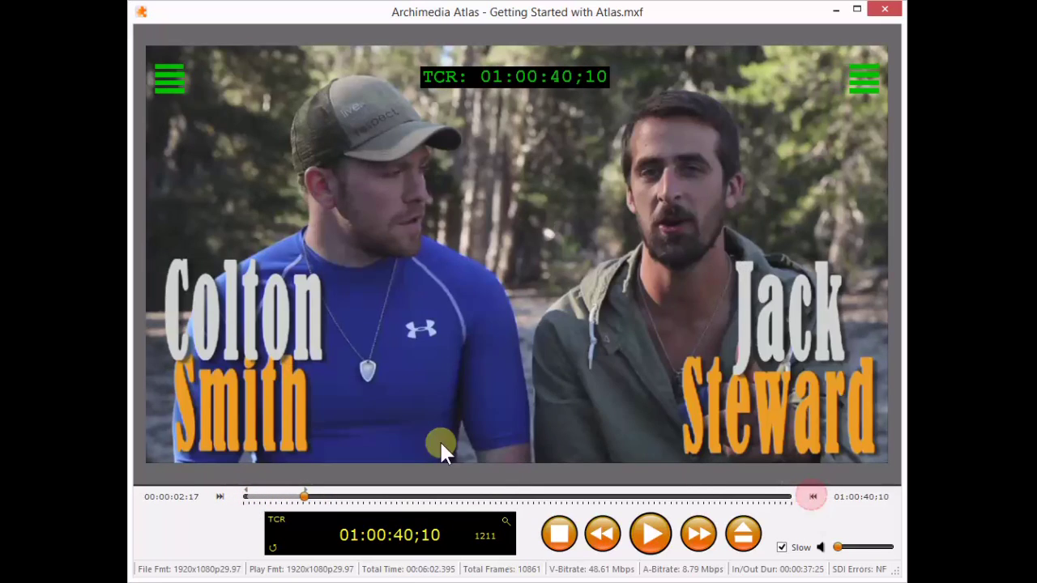
- Cycle the time display from TCR timecode through the frame number format
click(276, 522)
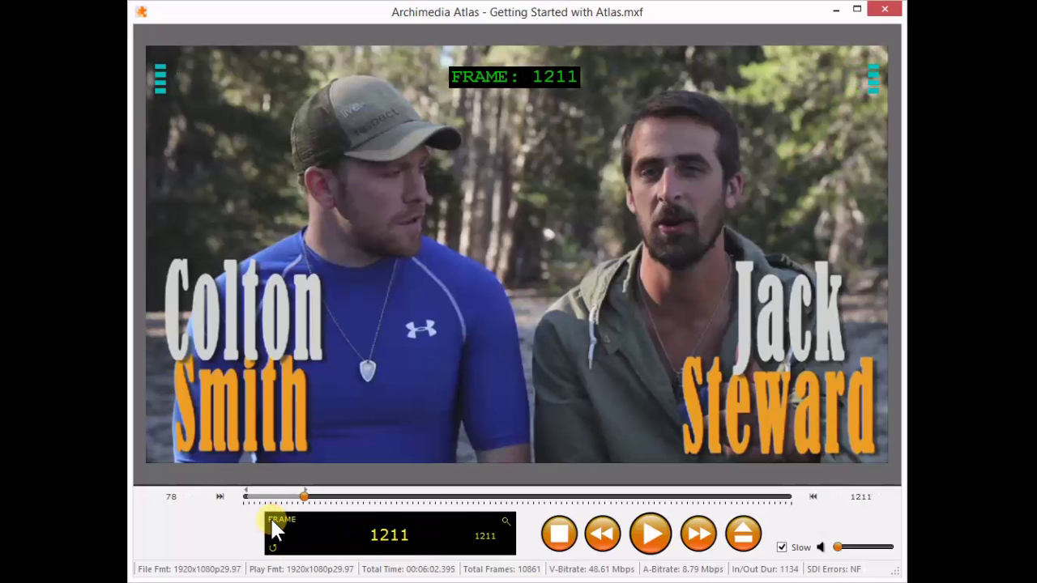
click(276, 522)
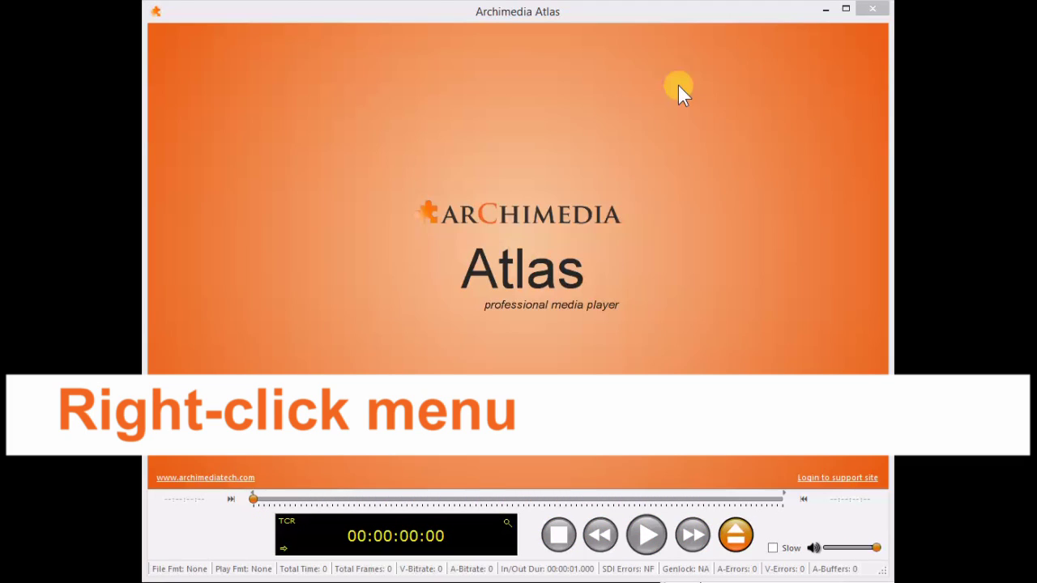
- Play the clip and view the available On-Screen Overlay options
right_click(679, 86)
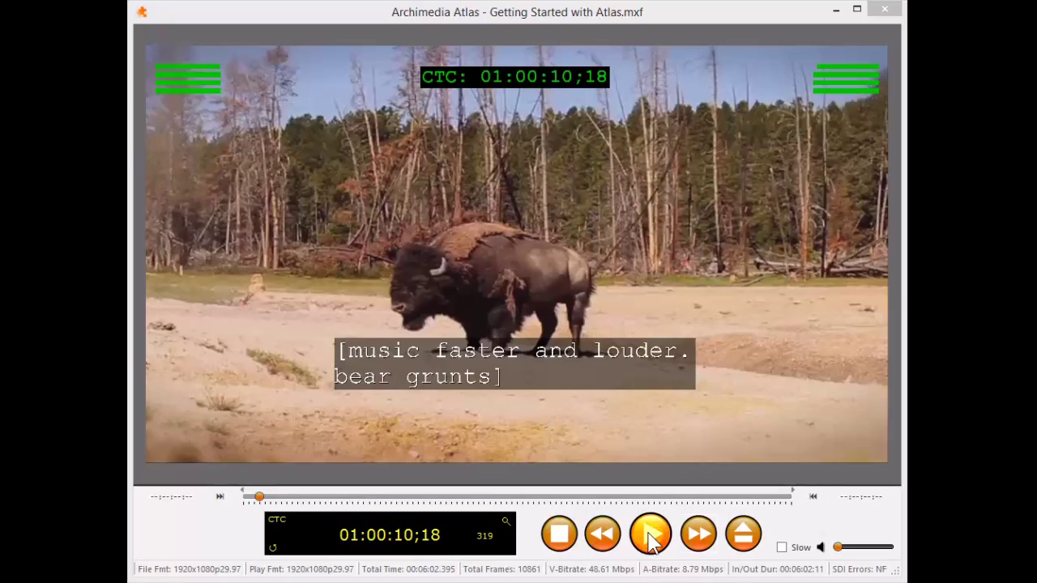
click(650, 536)
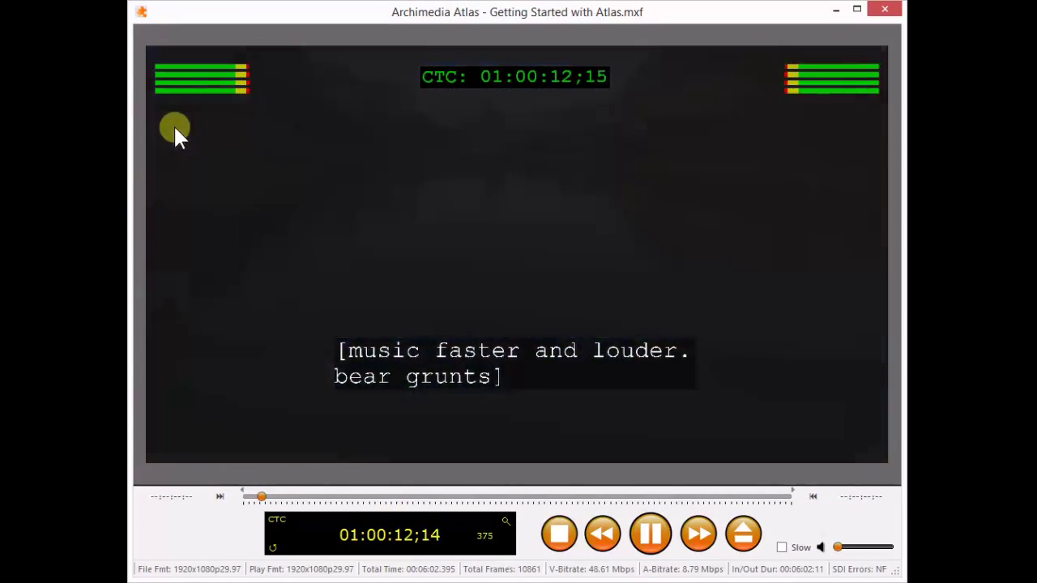
right_click(174, 127)
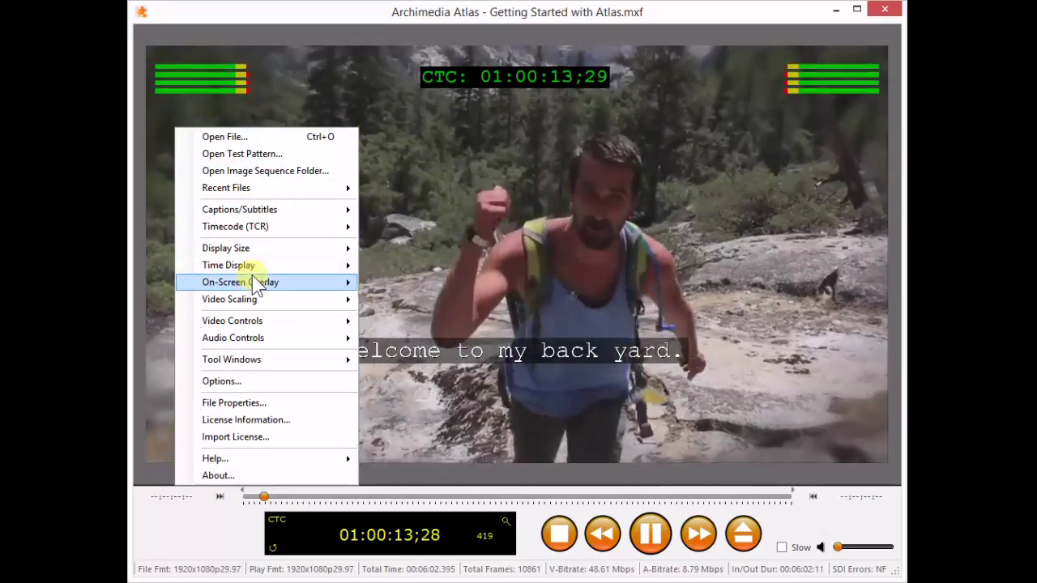
mouse_move(262, 290)
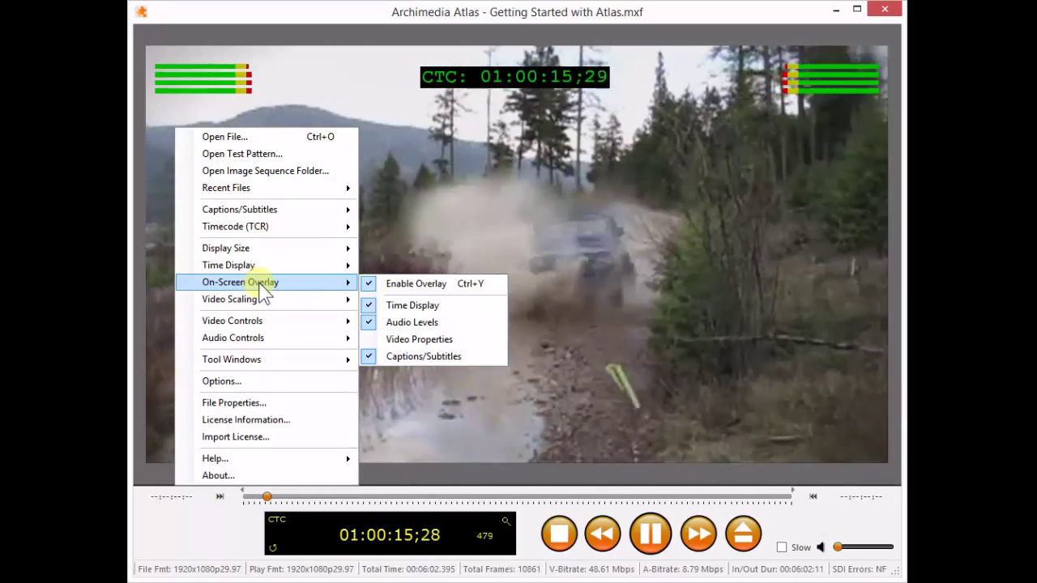
mouse_move(340, 249)
mouse_move(451, 318)
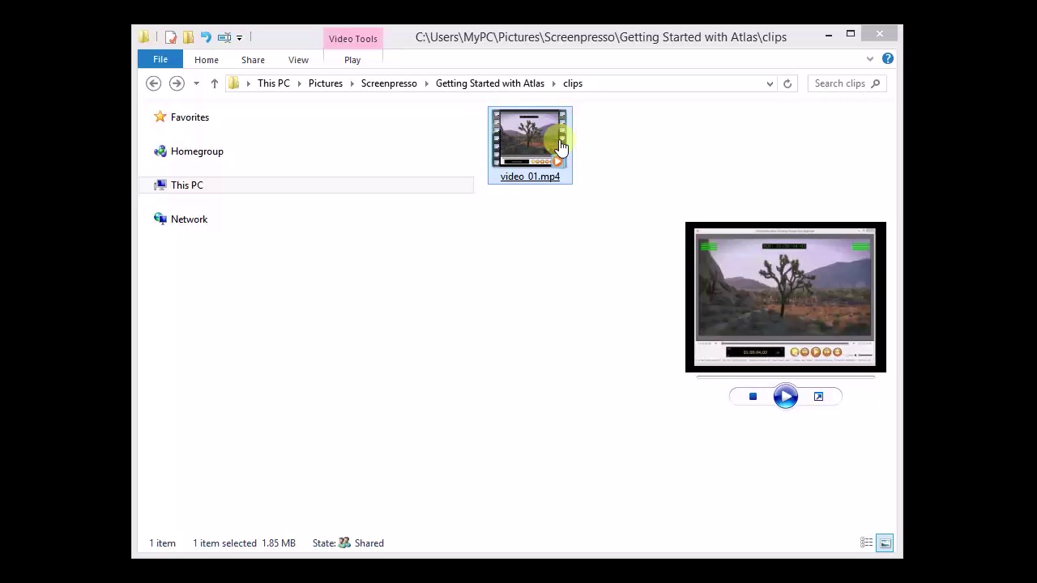
- In File Explorer, bring up the default program choice for opening video_01.mp4
right_click(558, 140)
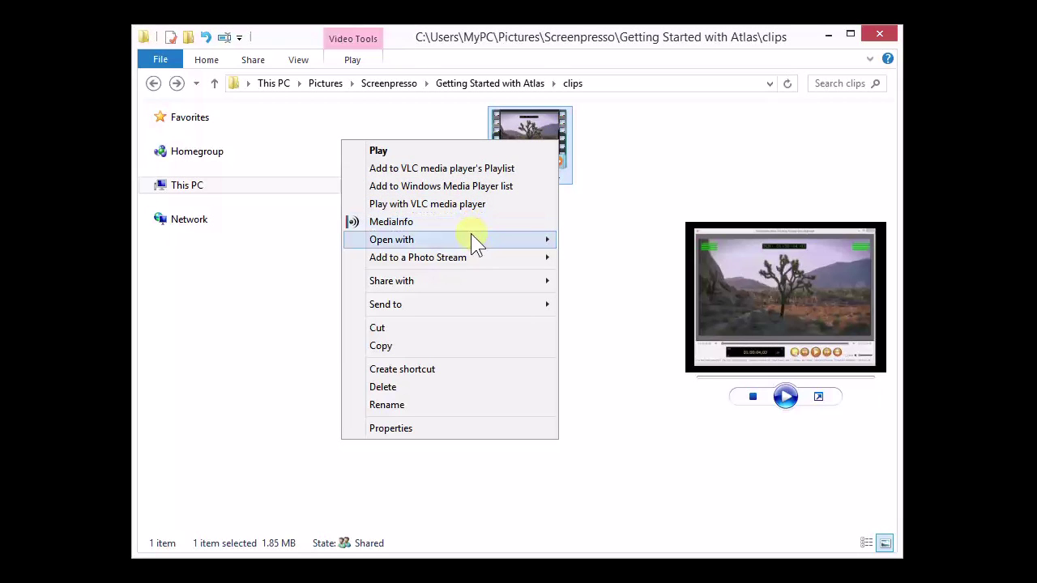
mouse_move(470, 236)
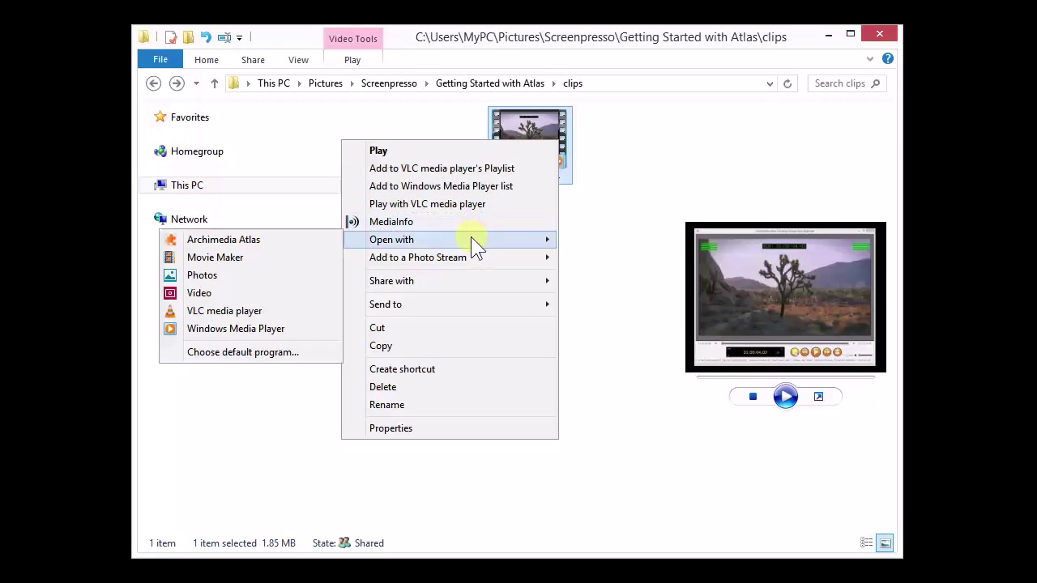
click(299, 353)
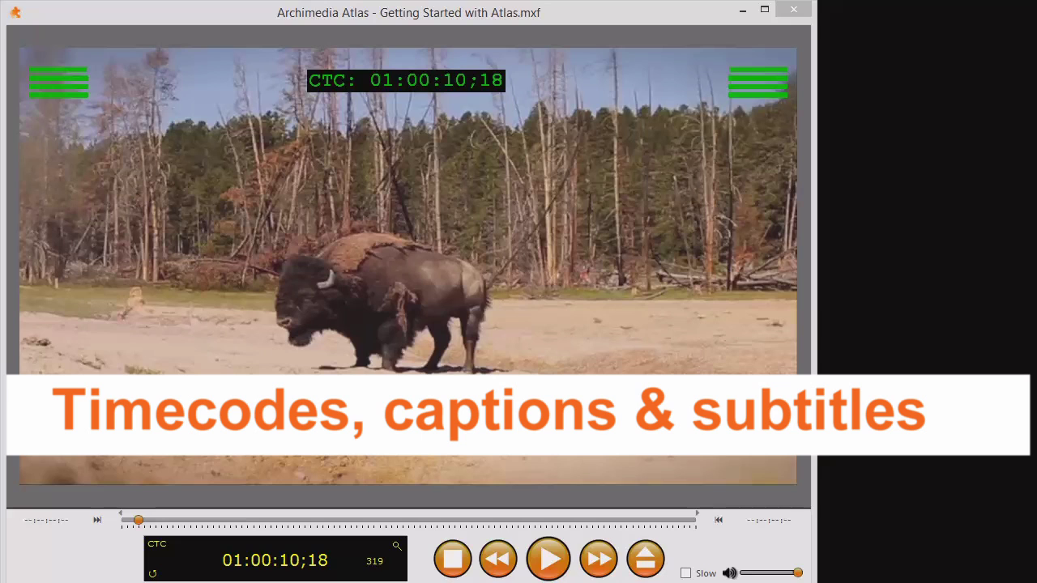
- In Archimedia Atlas, open the Captions/Subtitles Viewer for the loaded clip
right_click(68, 125)
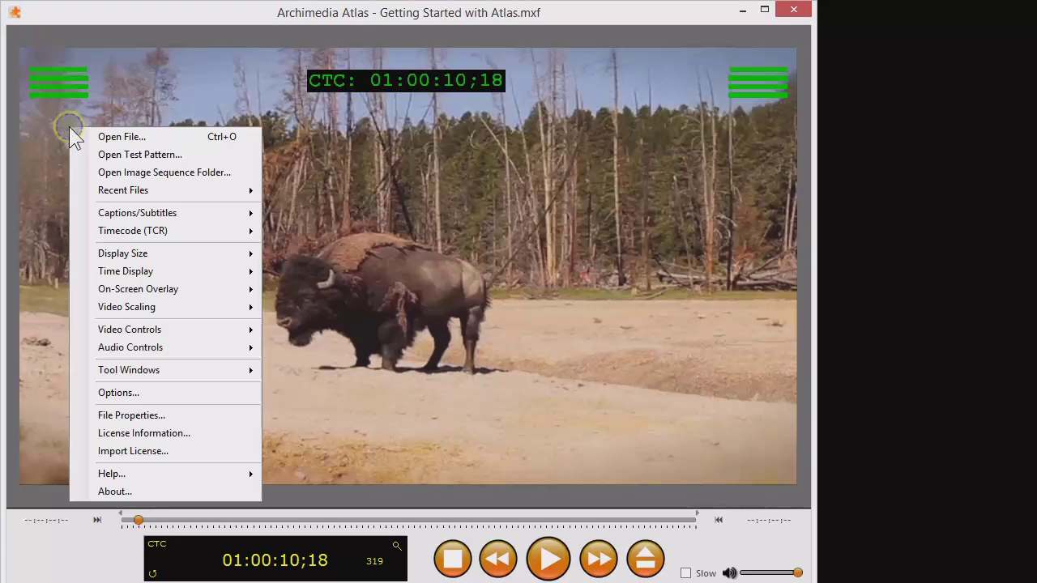
mouse_move(142, 212)
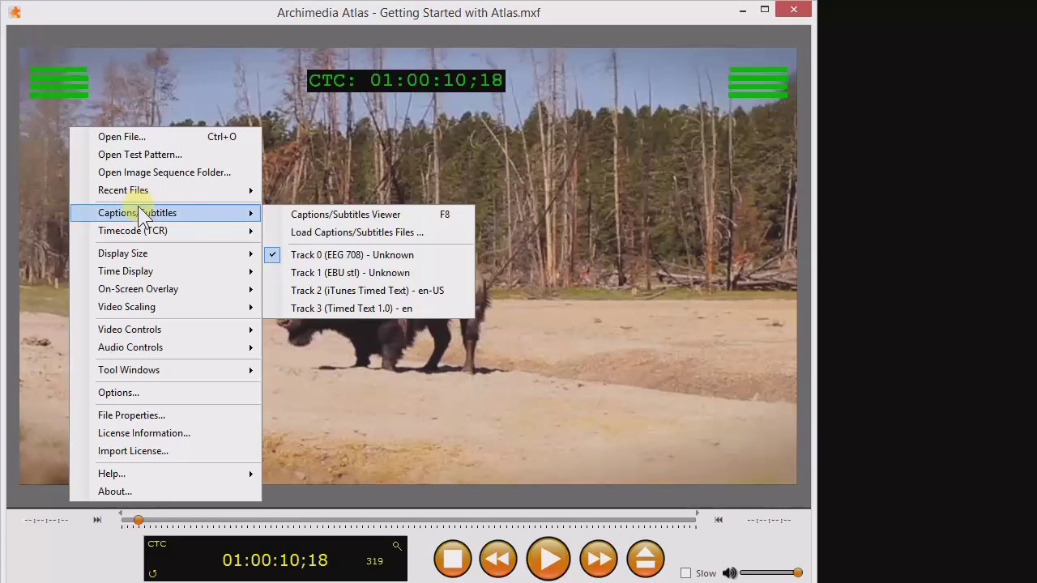
click(300, 215)
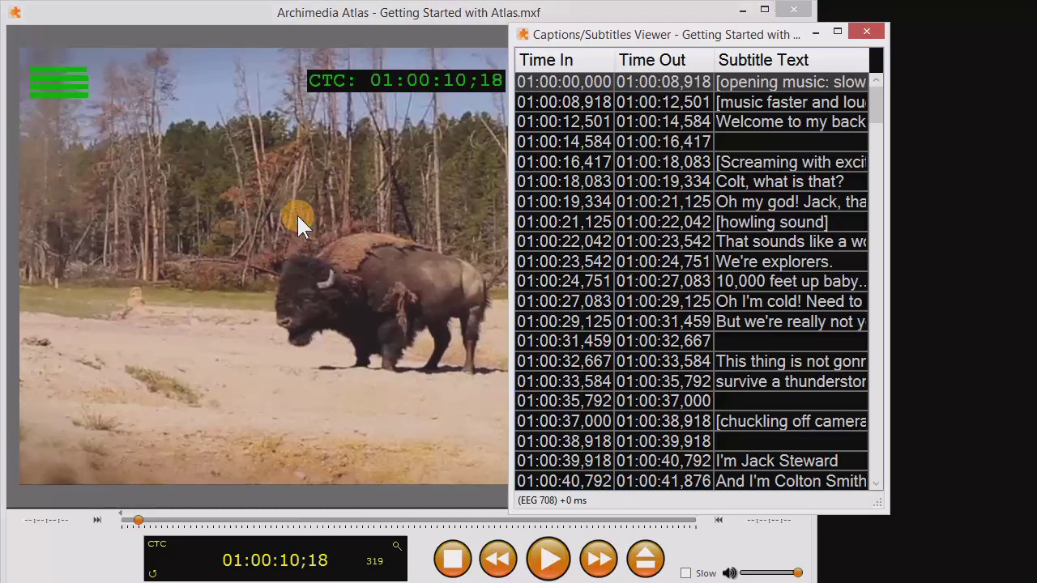
- Switch the captions to Track 1 (EBU stl)
right_click(296, 213)
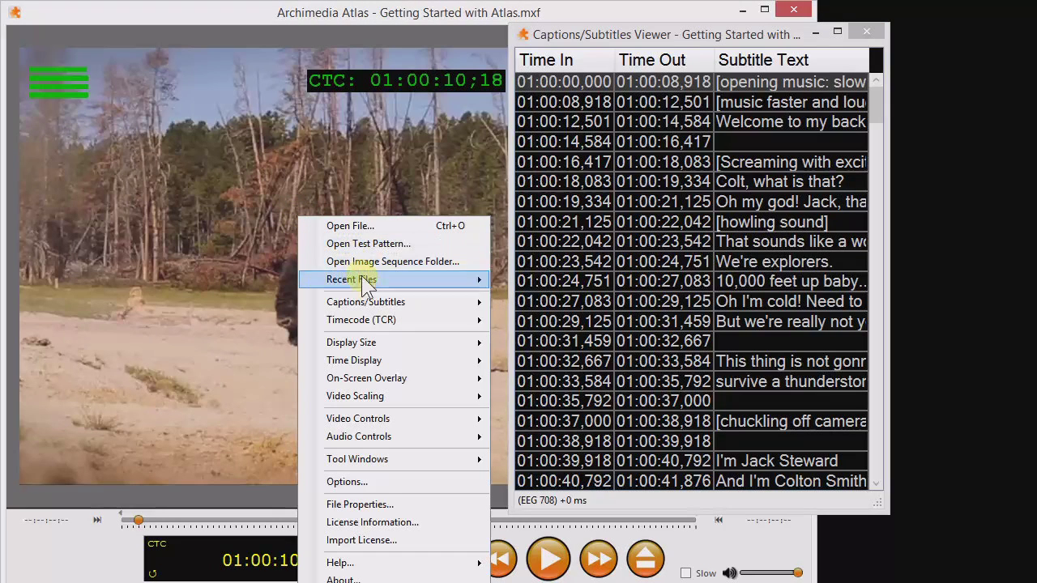
mouse_move(377, 300)
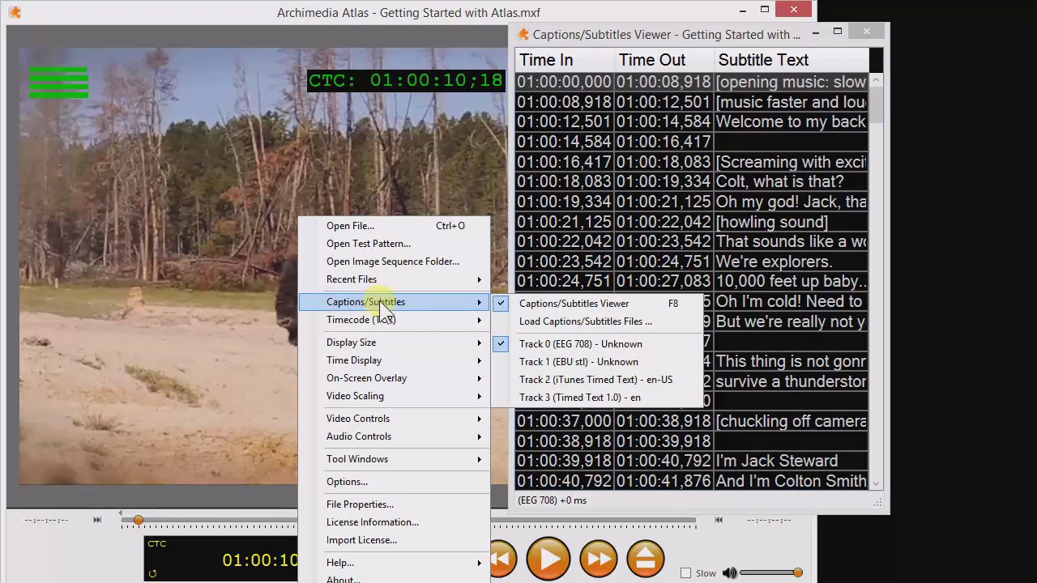
click(573, 360)
click(573, 358)
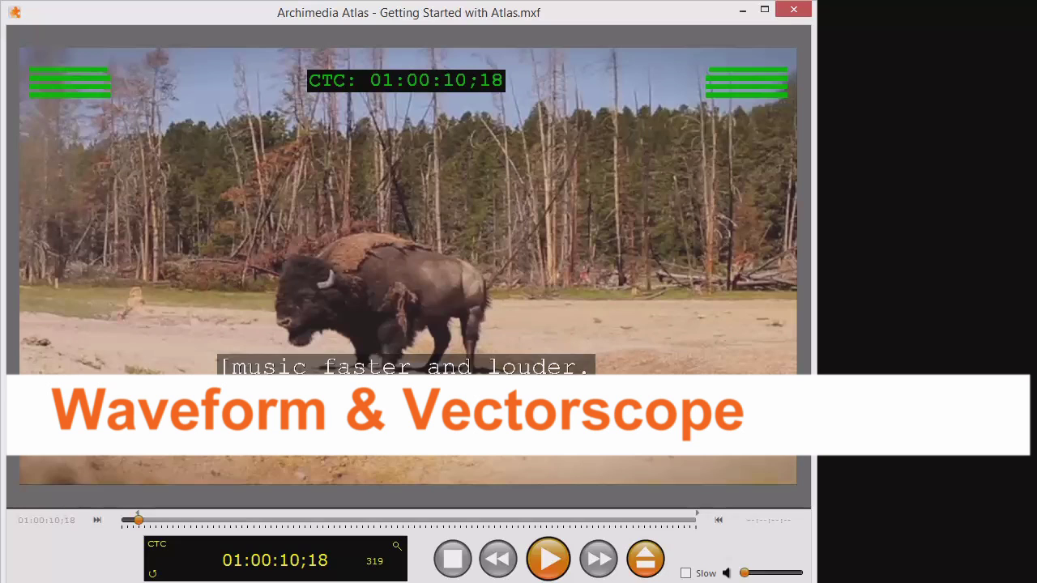
- Play the clip with the Vectorscope and Waveform Monitor windows open
key(space)
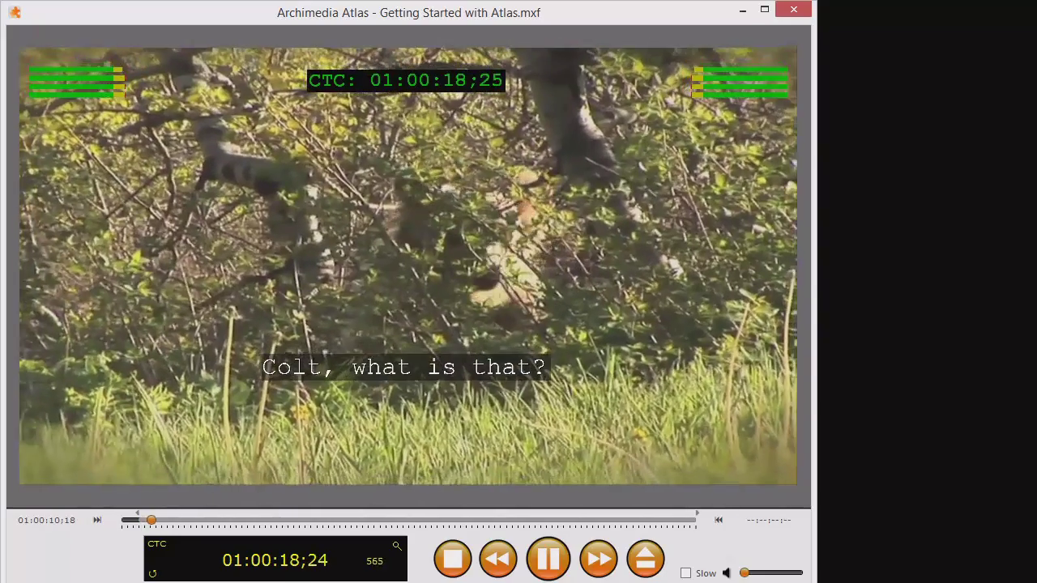
key(v)
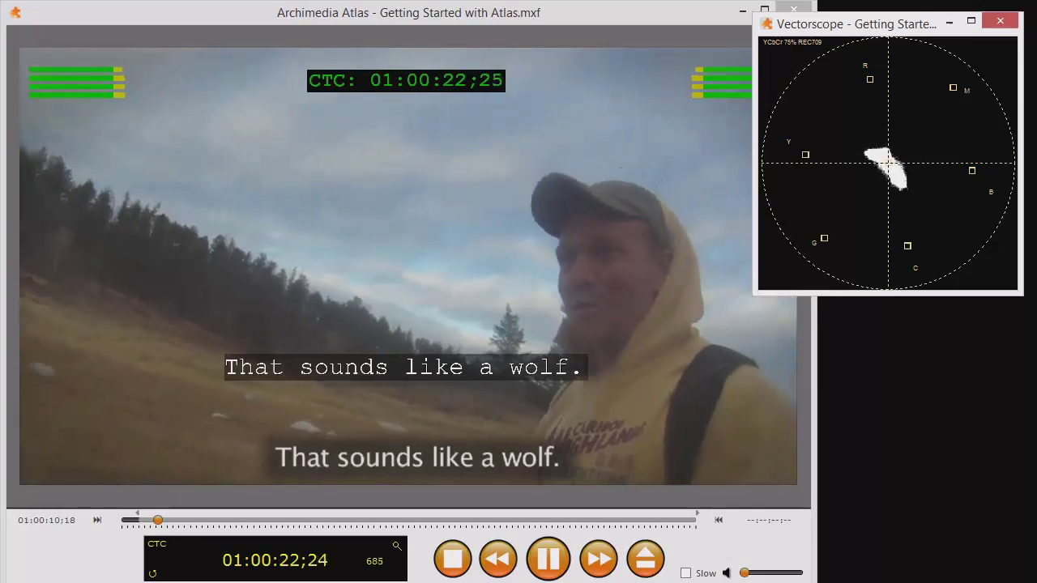
key(w)
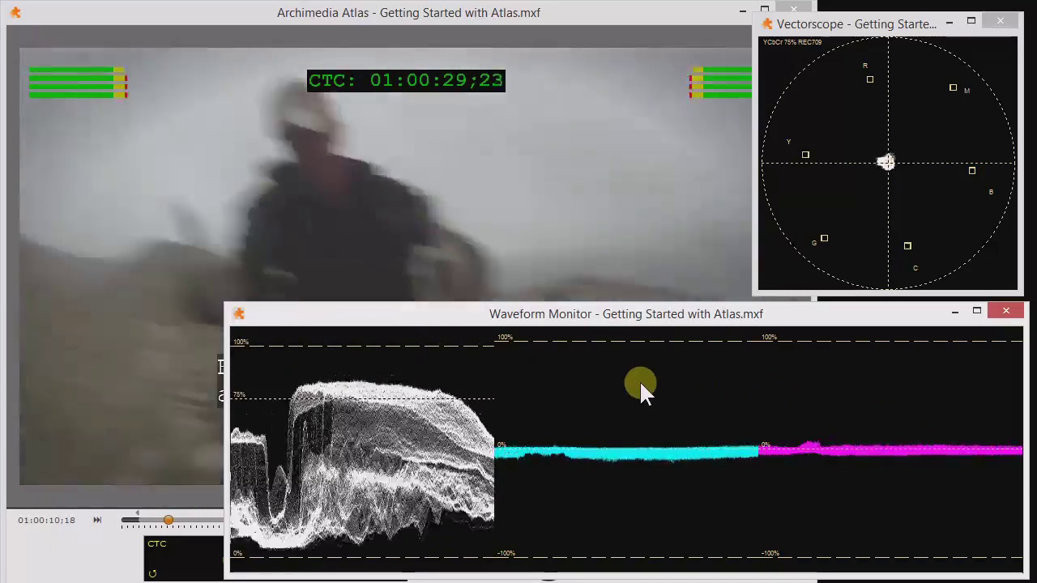
- Resize the Waveform Monitor window, making it narrower and taller
right_click(641, 384)
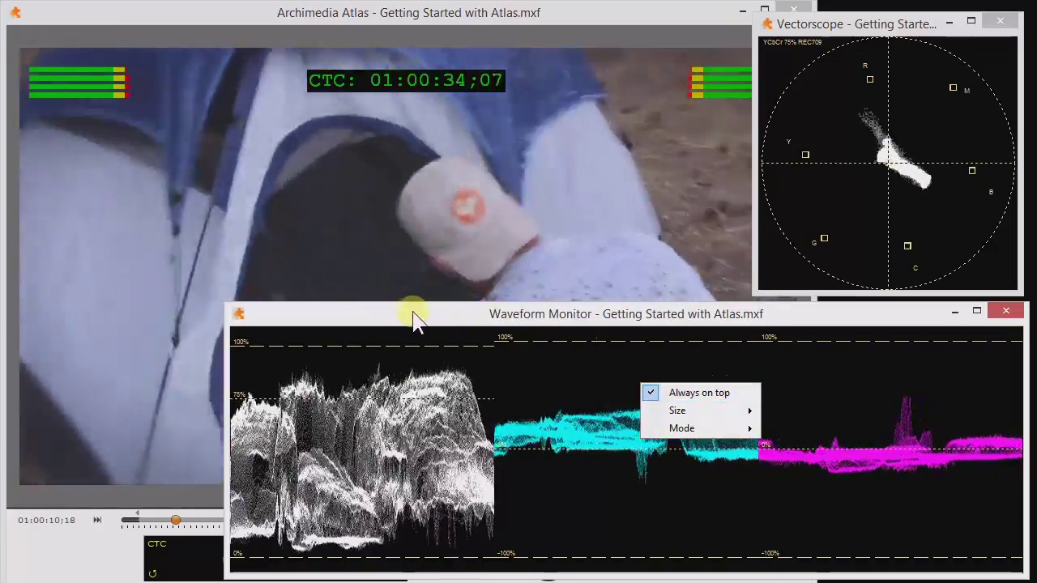
click(287, 336)
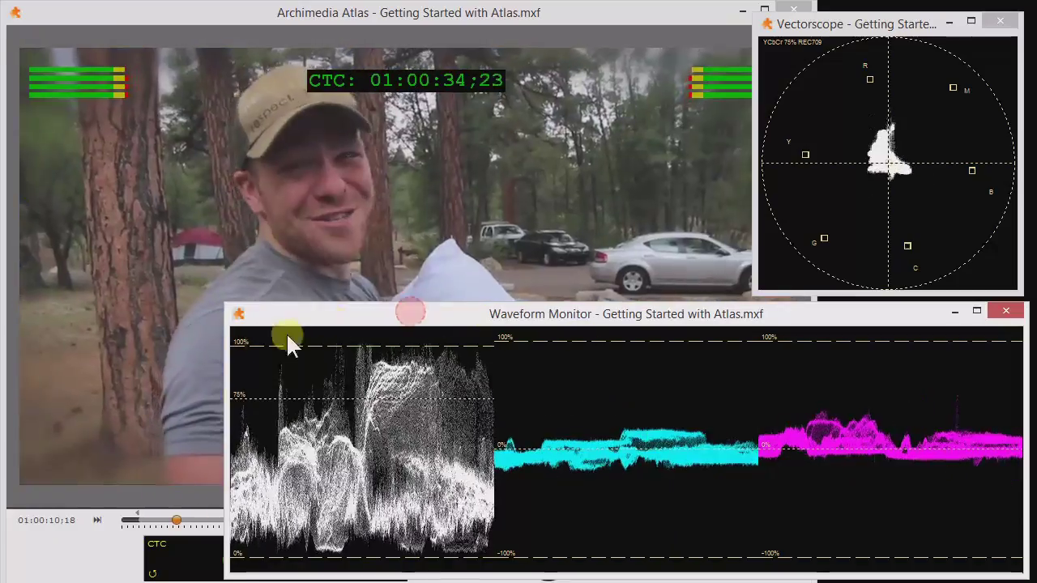
drag(228, 348, 300, 350)
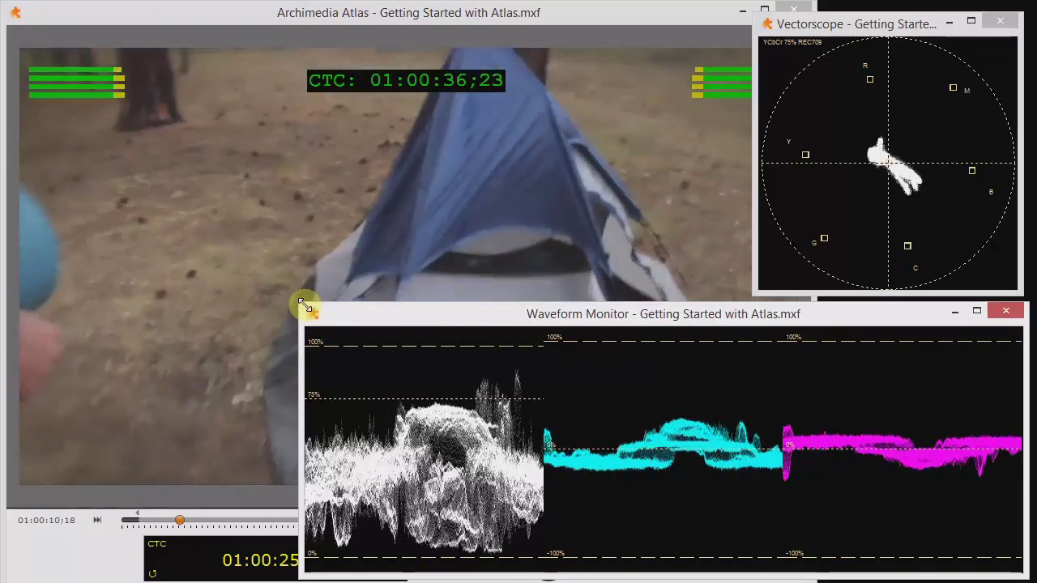
drag(302, 302, 741, 140)
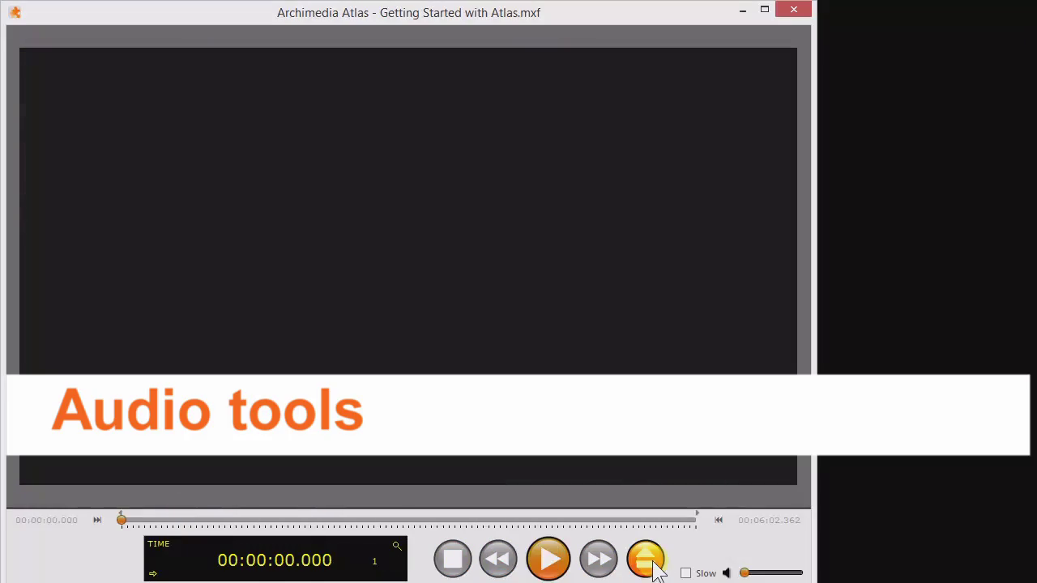
- Load Getting Started with Atlas.mxf together with the Whisper (I Love You) MP3 and sports - Giants_win_the_pennant.wav as external audio files
click(648, 561)
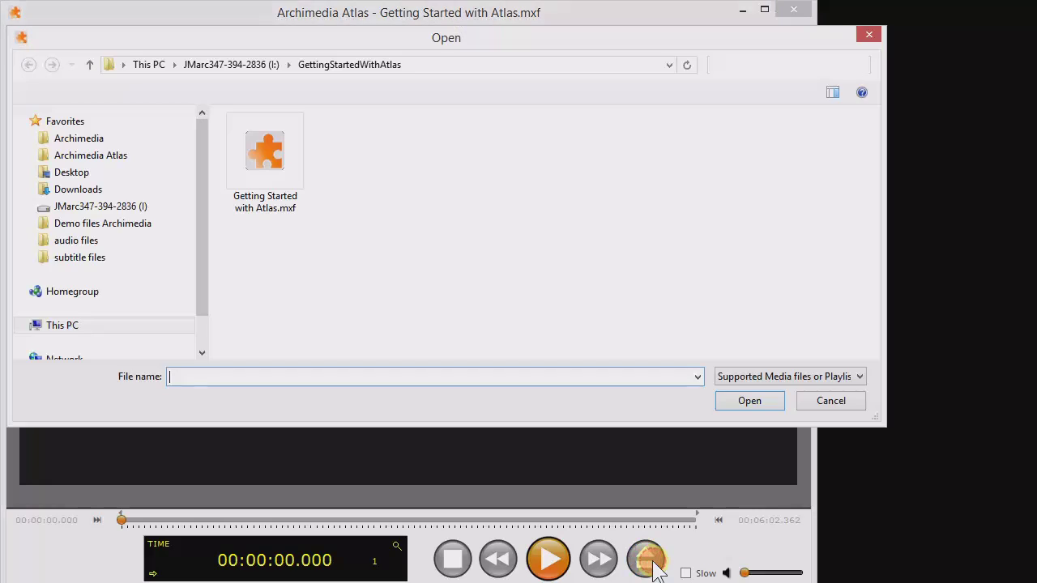
double_click(297, 198)
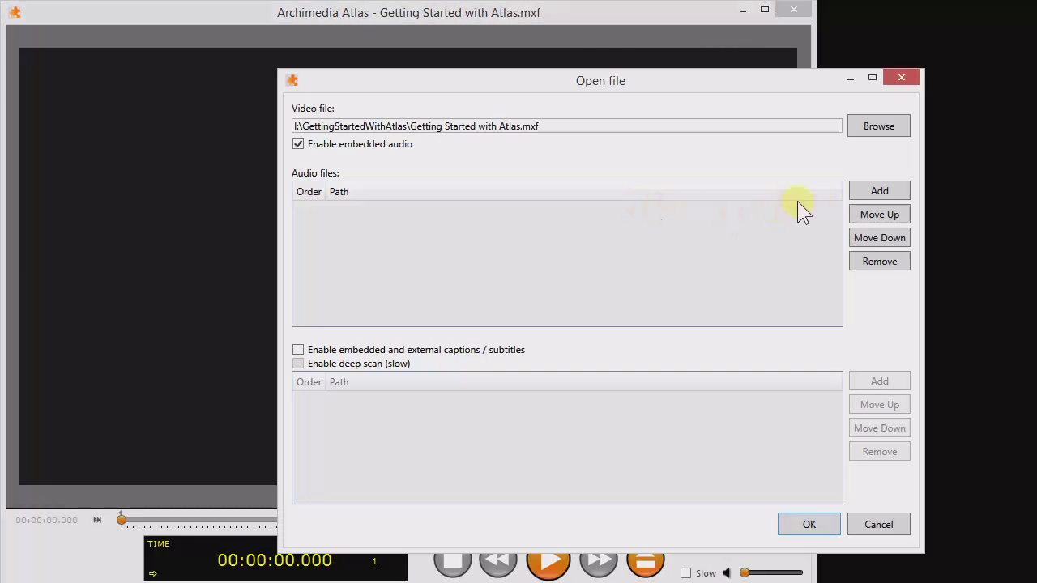
click(858, 194)
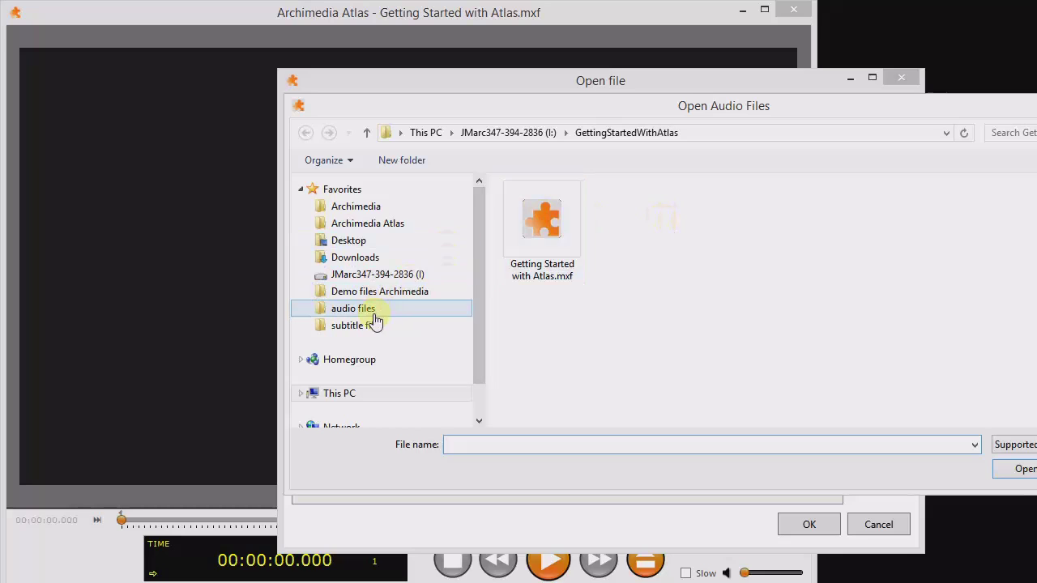
click(372, 316)
click(556, 206)
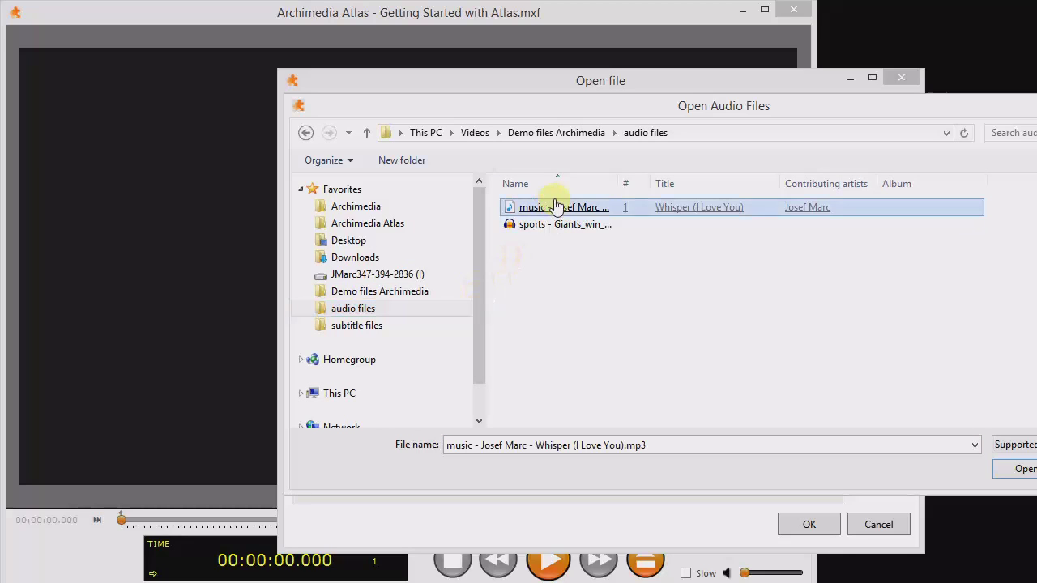
ctrl+click(559, 224)
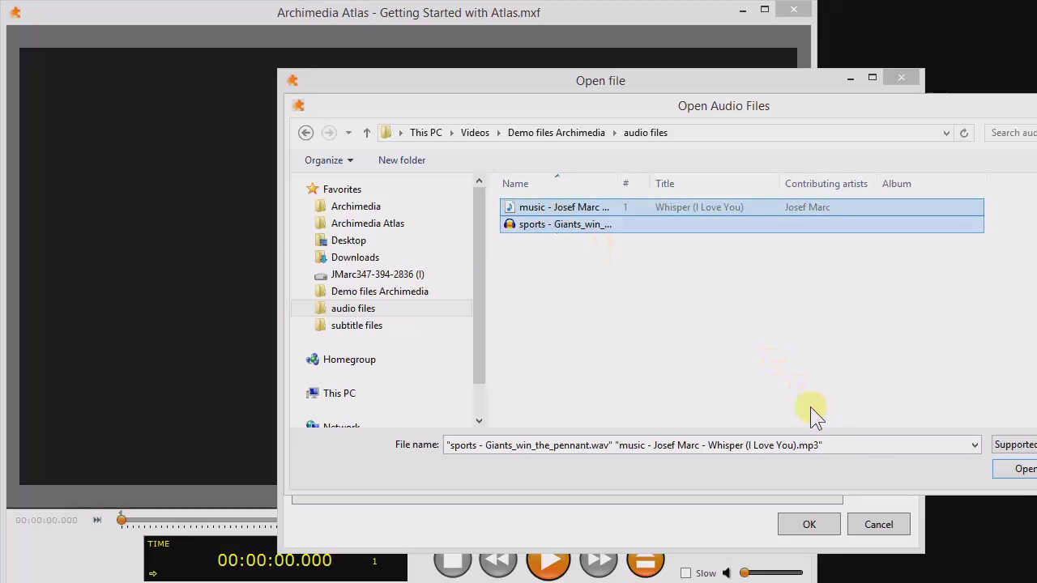
click(1008, 474)
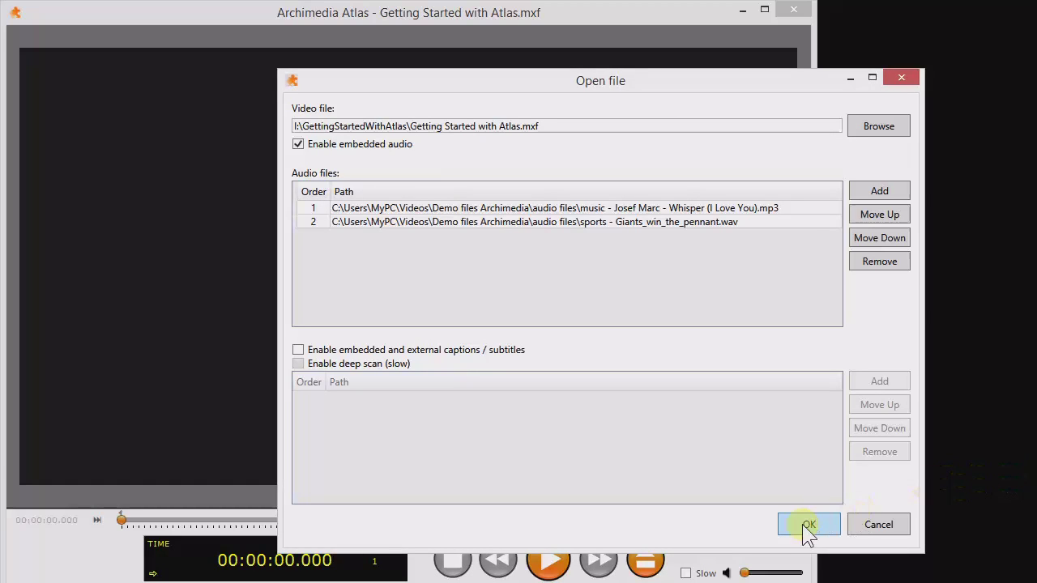
click(808, 525)
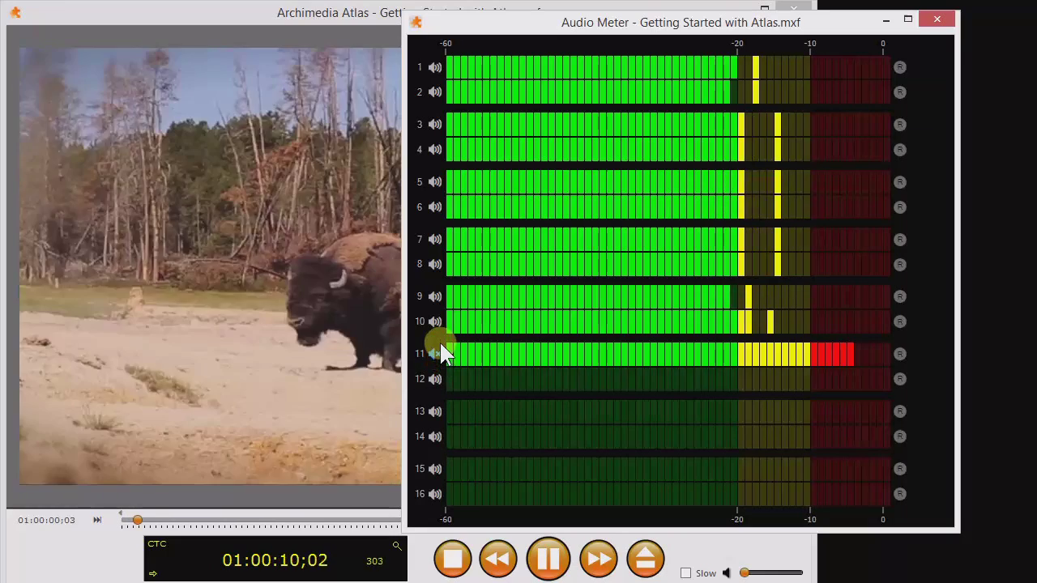
- Mute audio channels 11 and 10 in the Audio Meter
click(436, 353)
click(435, 320)
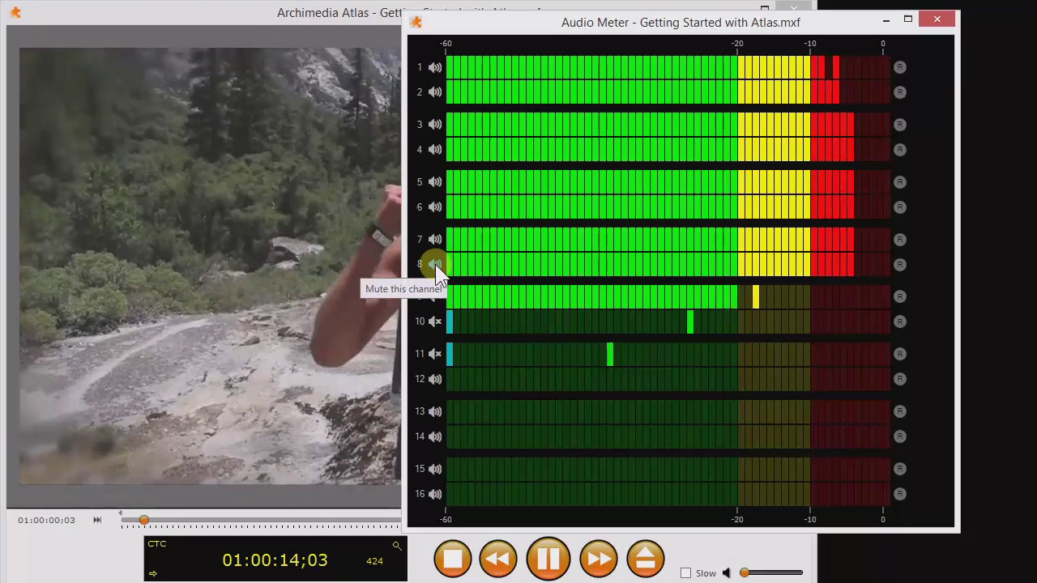
- Mute audio channels 9 down through 1 in the Audio Meter
click(435, 264)
click(435, 238)
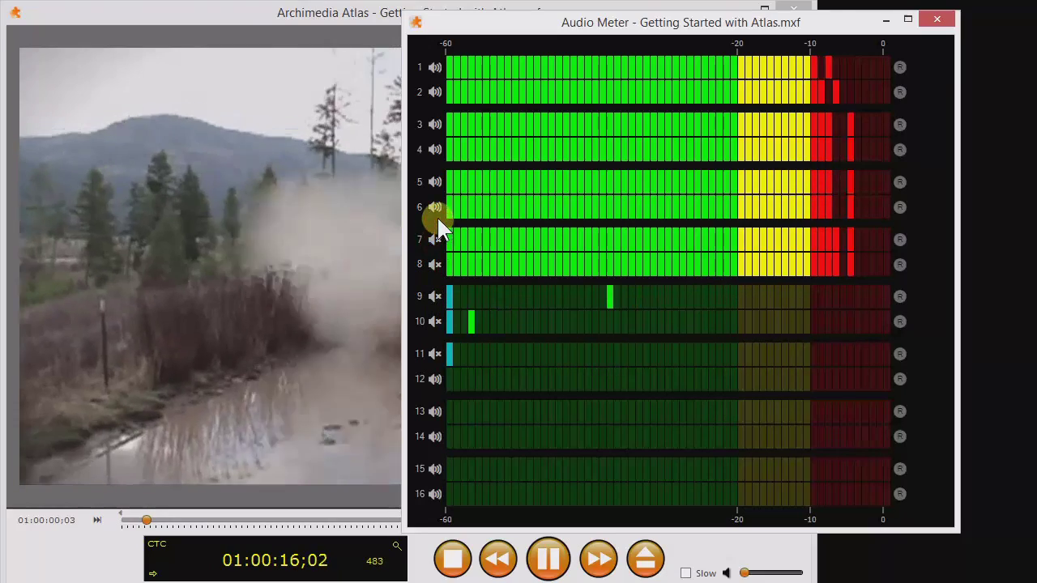
click(436, 207)
click(436, 182)
click(437, 149)
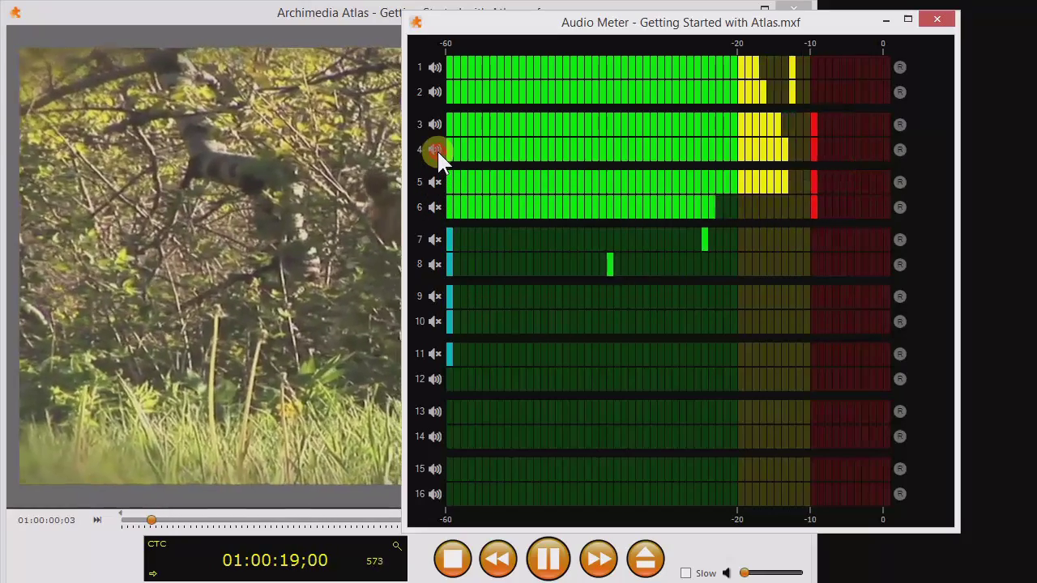
click(437, 127)
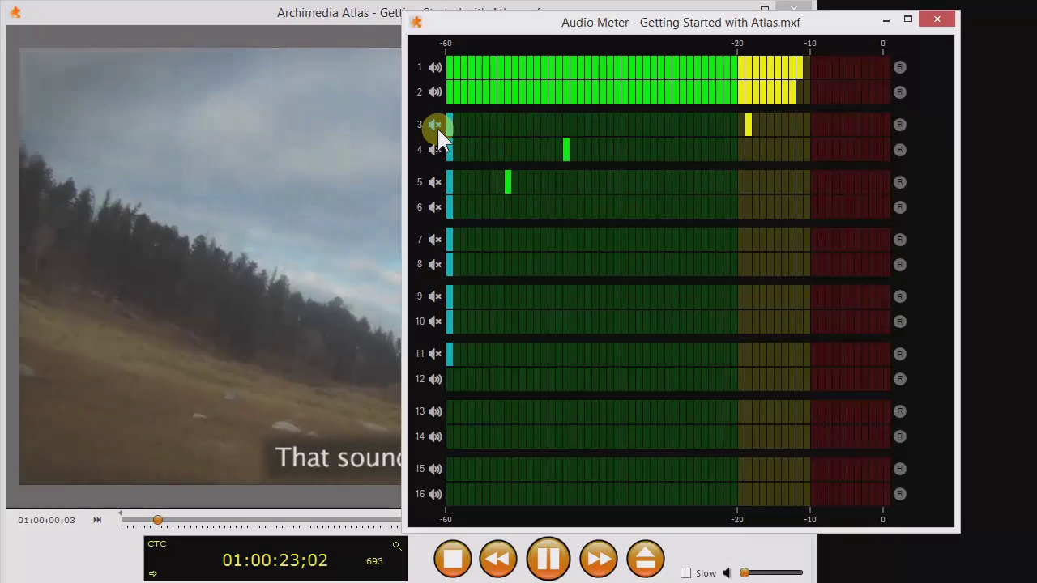
click(434, 68)
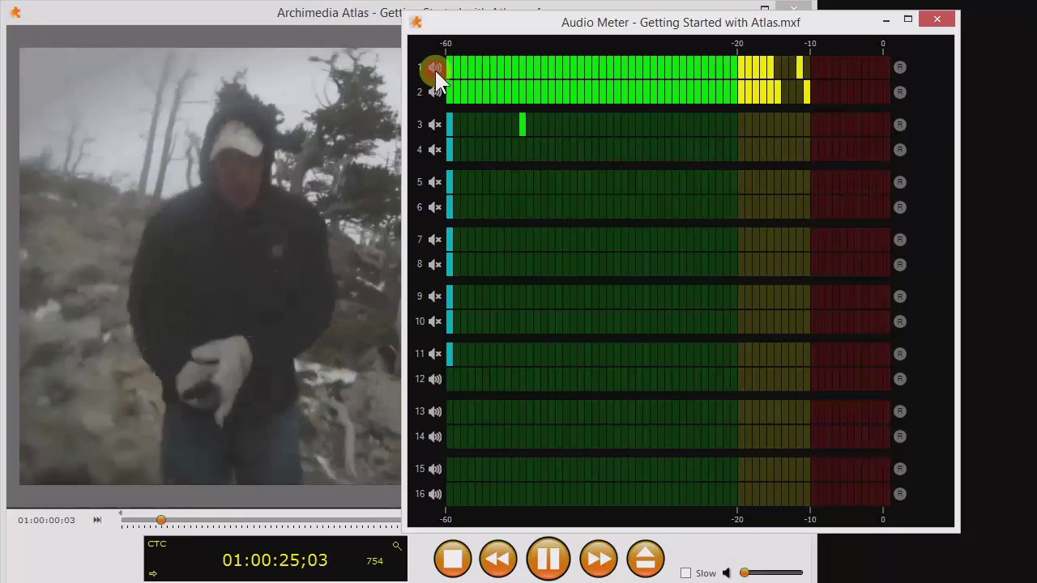
click(434, 84)
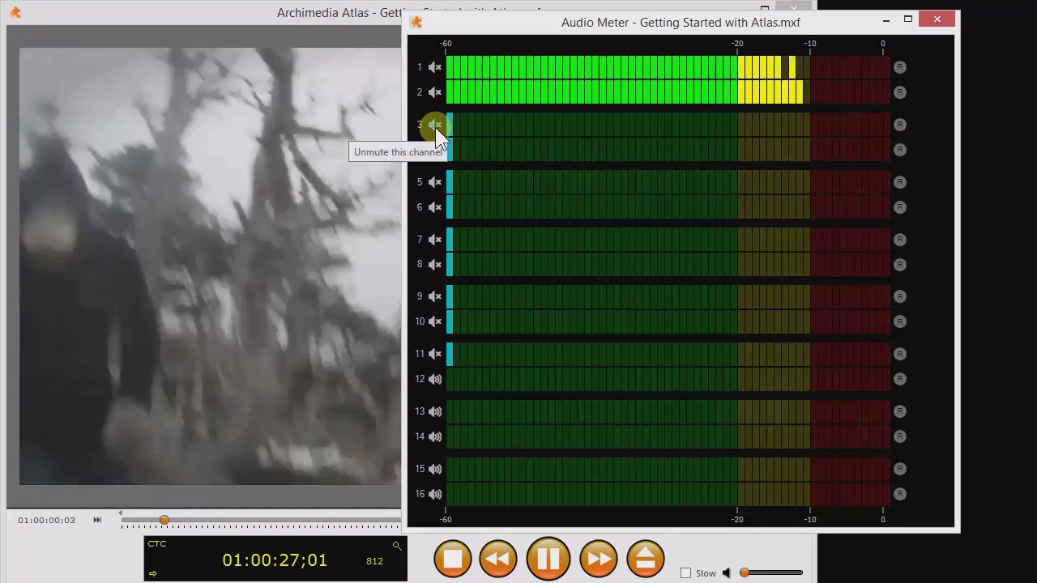
- Unmute audio channels 3 through 8 in the Audio Meter
click(435, 126)
click(435, 145)
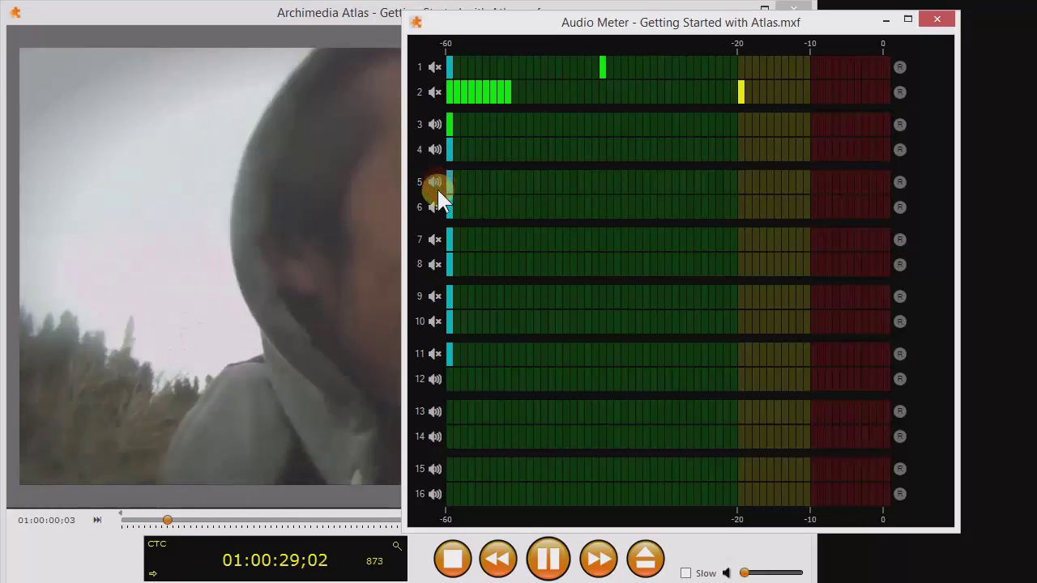
click(436, 205)
click(435, 239)
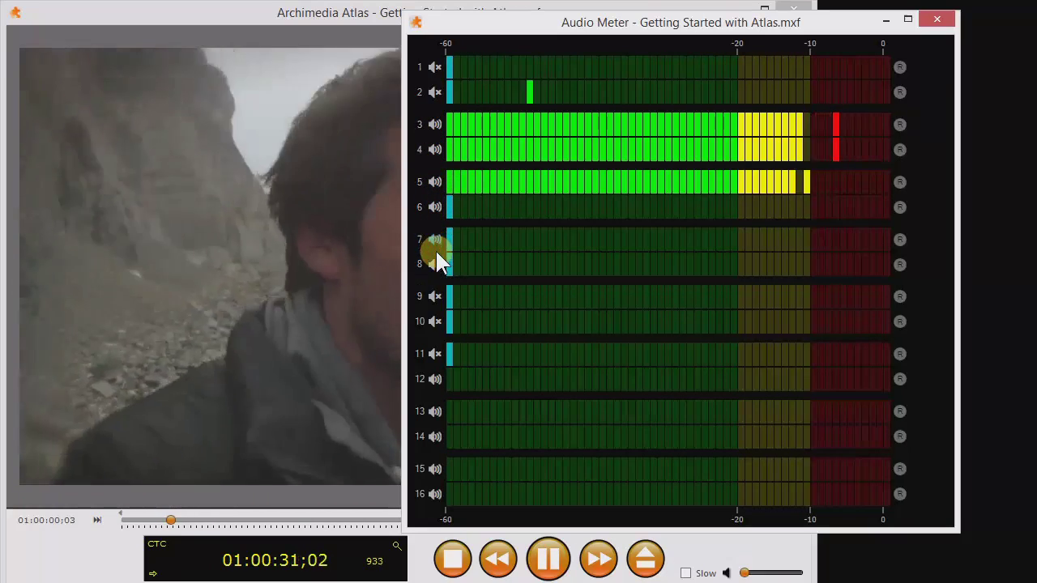
click(436, 263)
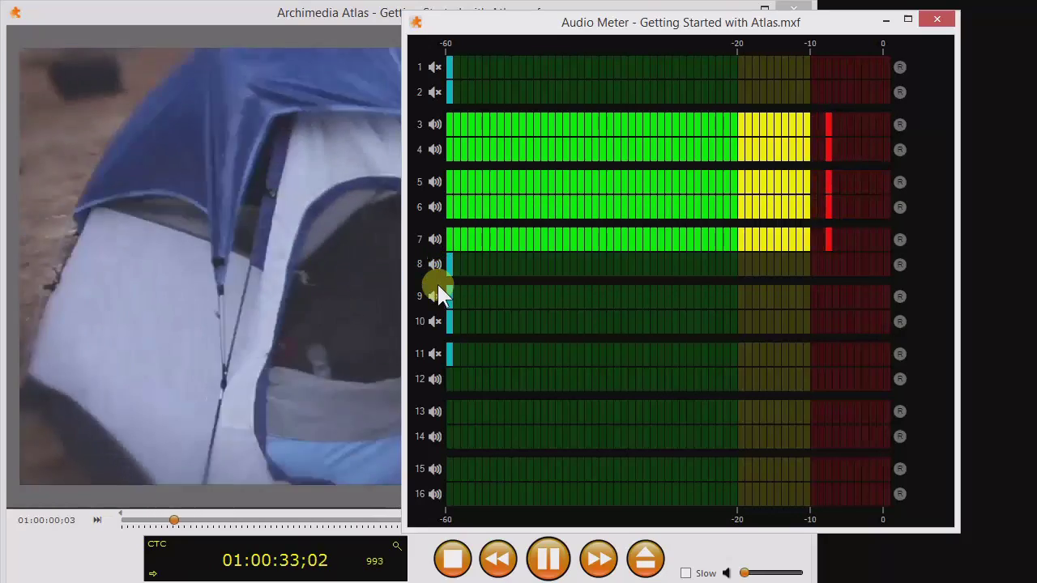
click(438, 290)
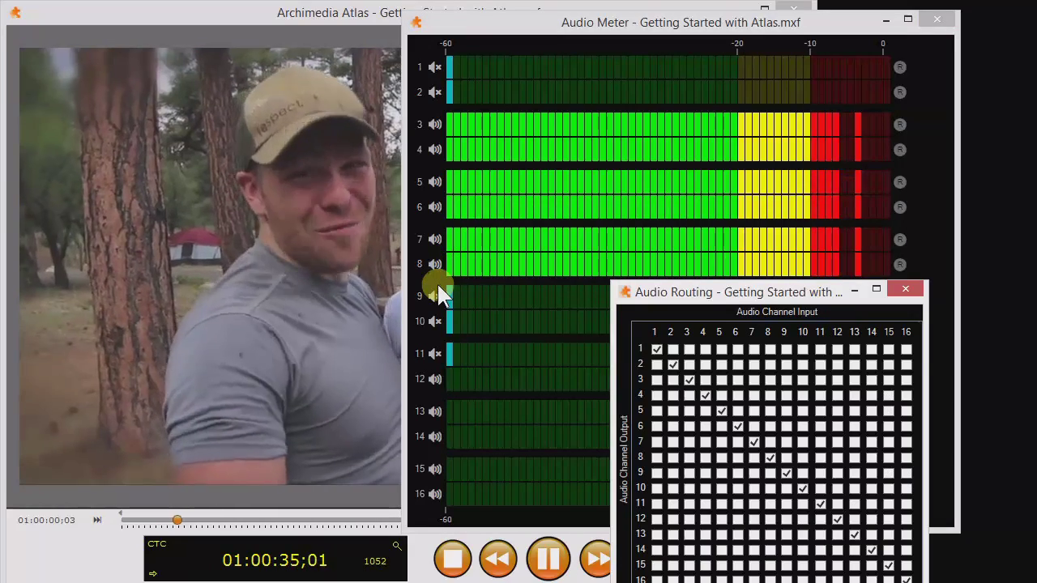
- Route audio input channel 1 to output 3 and input channel 2 to output 4 in Audio Routing
click(657, 381)
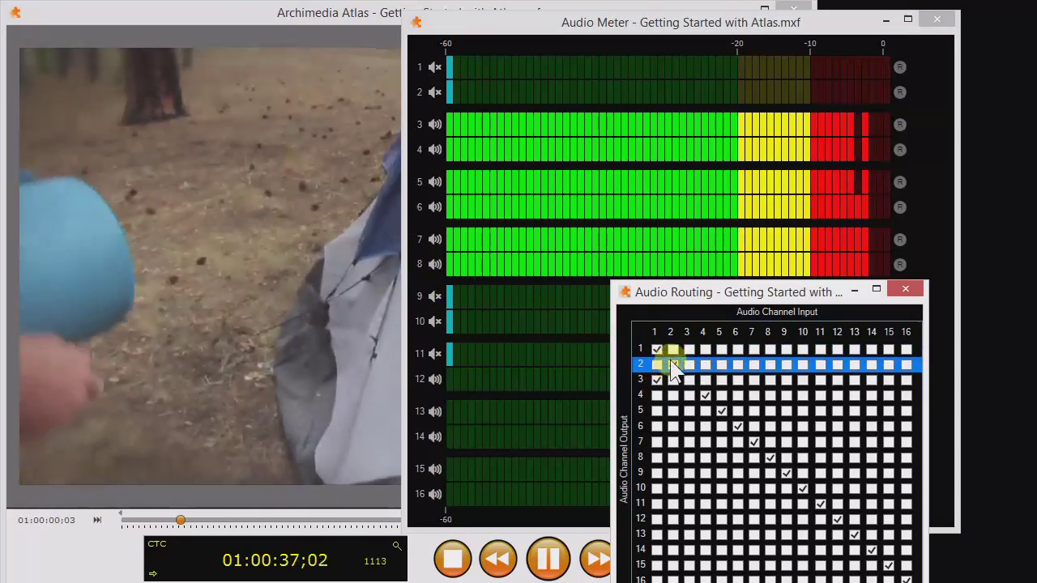
click(672, 395)
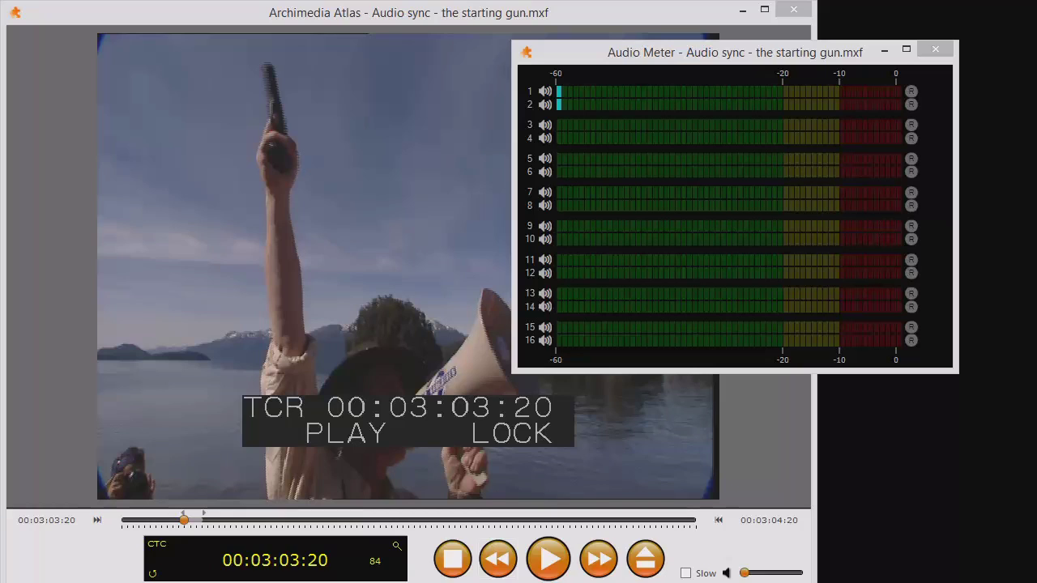
- Play the marked section of Audio sync - the starting gun.mxf in slow motion at 1/4 speed, then pause it
click(717, 535)
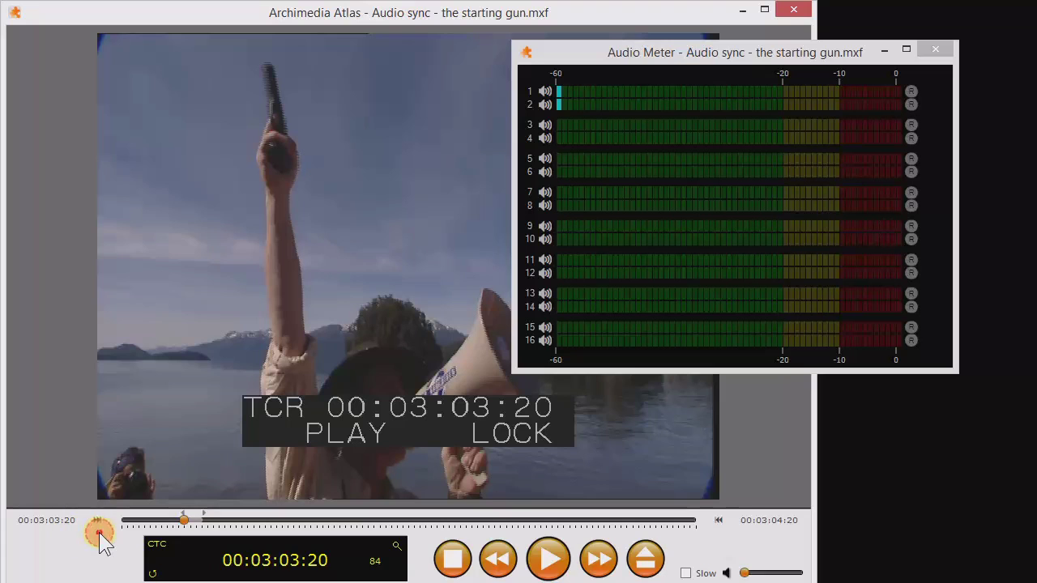
click(693, 567)
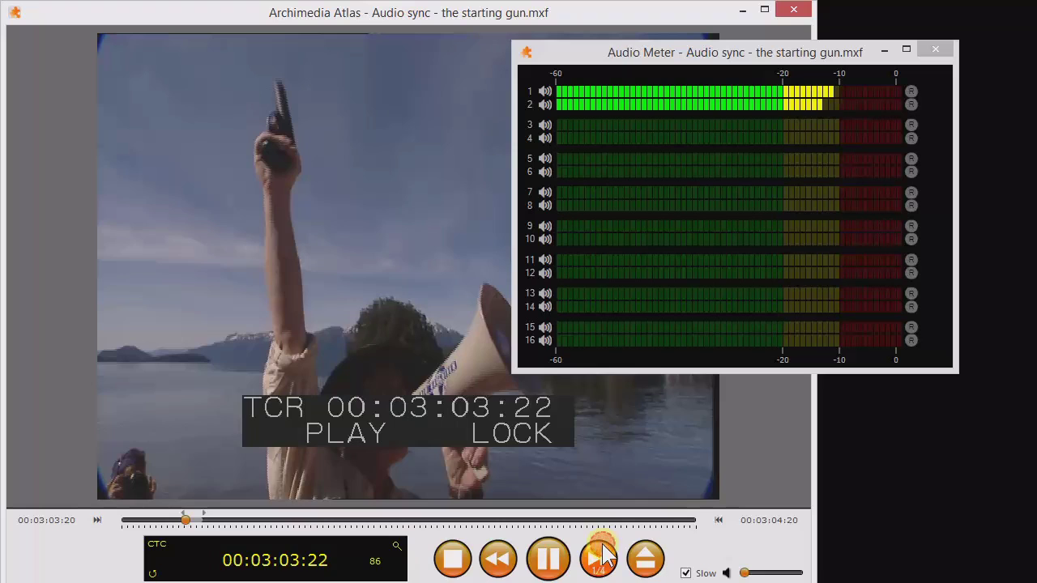
click(551, 559)
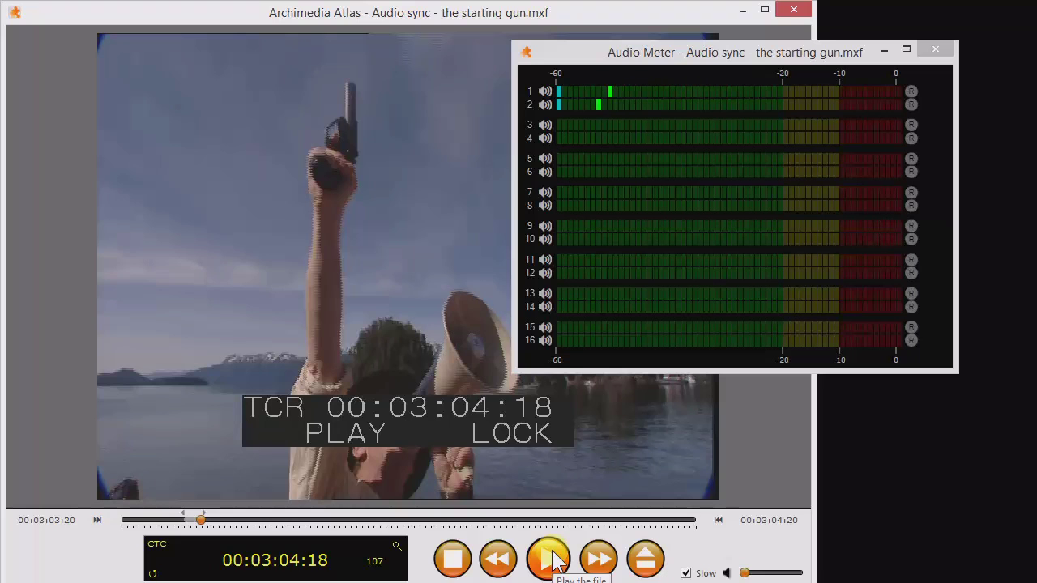
- Replay the starting gun section and slow forward playback to 1/16 speed to check sync against the audio meter
click(551, 558)
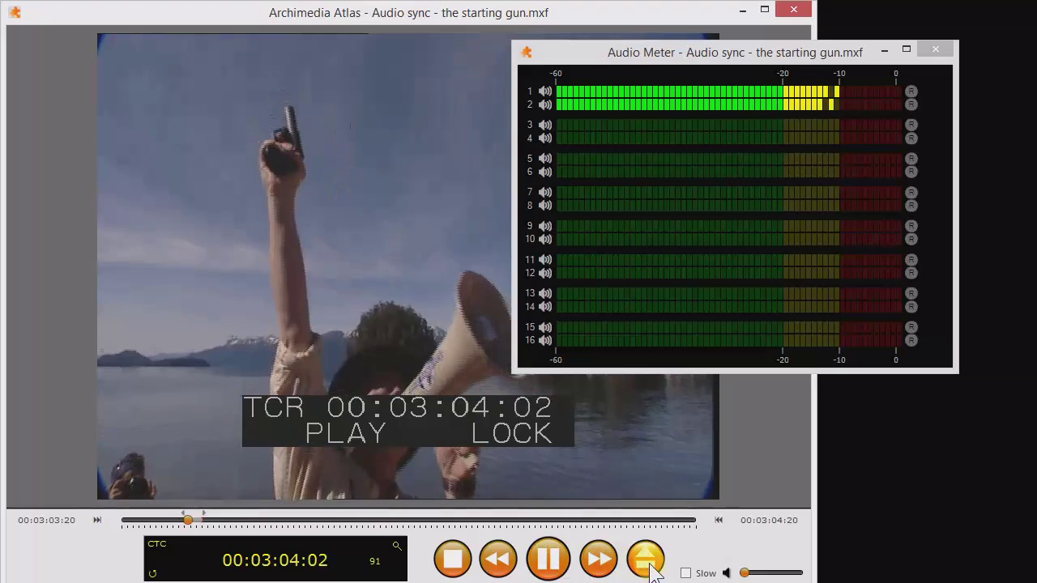
click(685, 573)
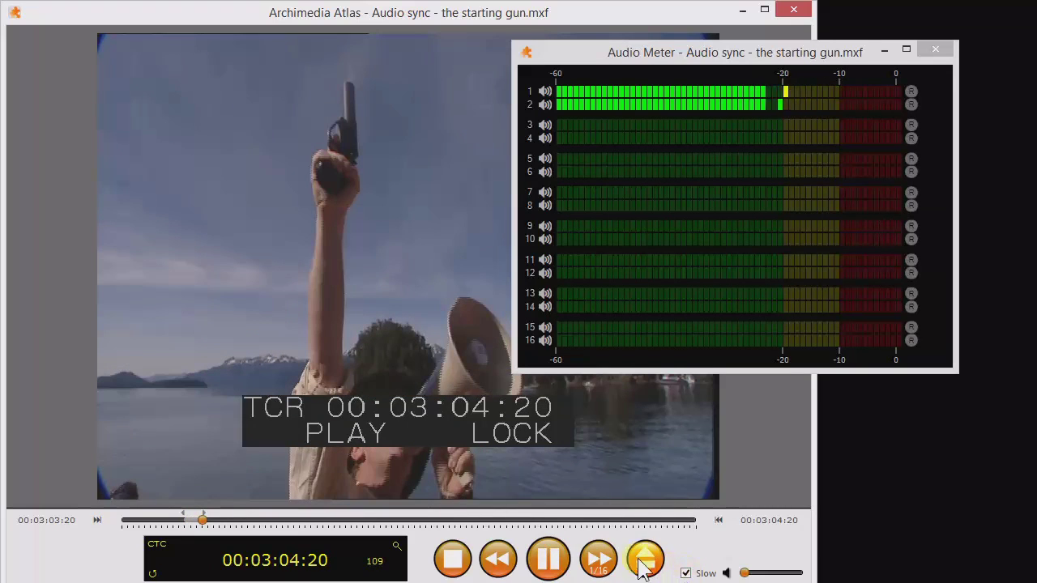
click(611, 560)
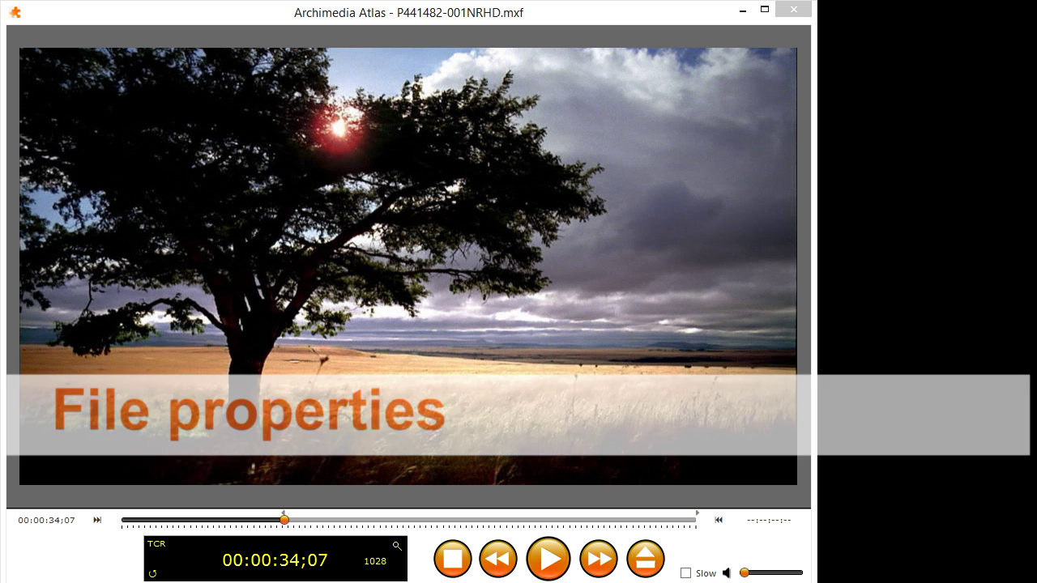
- Open the file properties of P441482-001NRHD.mxf and save them as P441482-001NRHD.mxf.xml in the File Properties folder
right_click(593, 96)
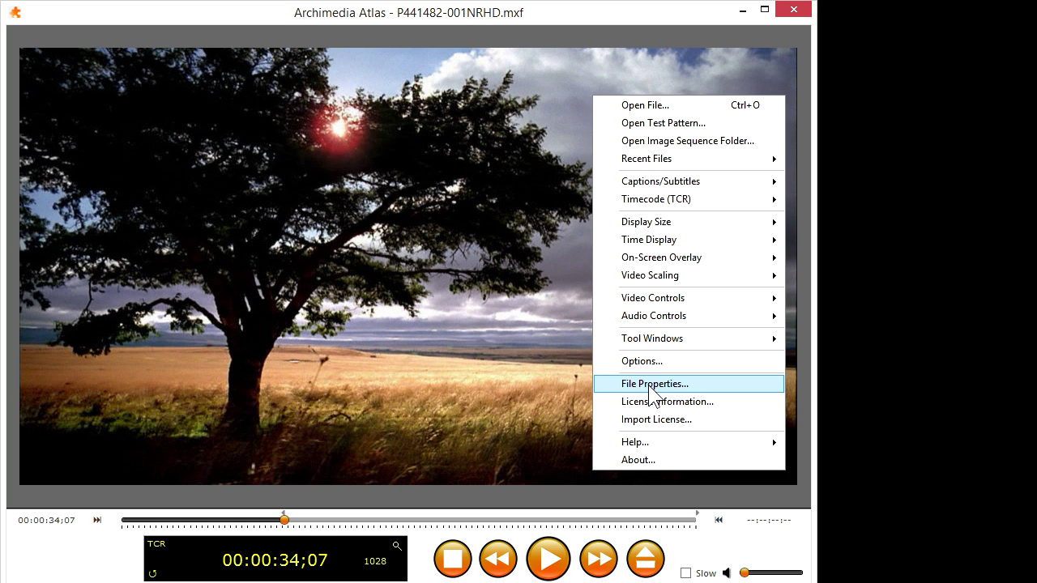
click(650, 386)
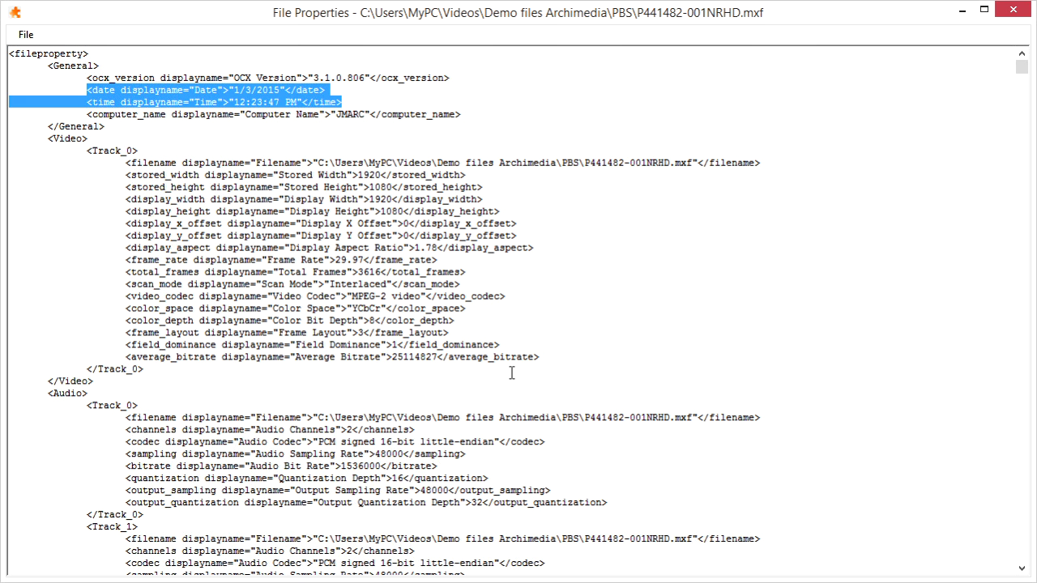
click(25, 34)
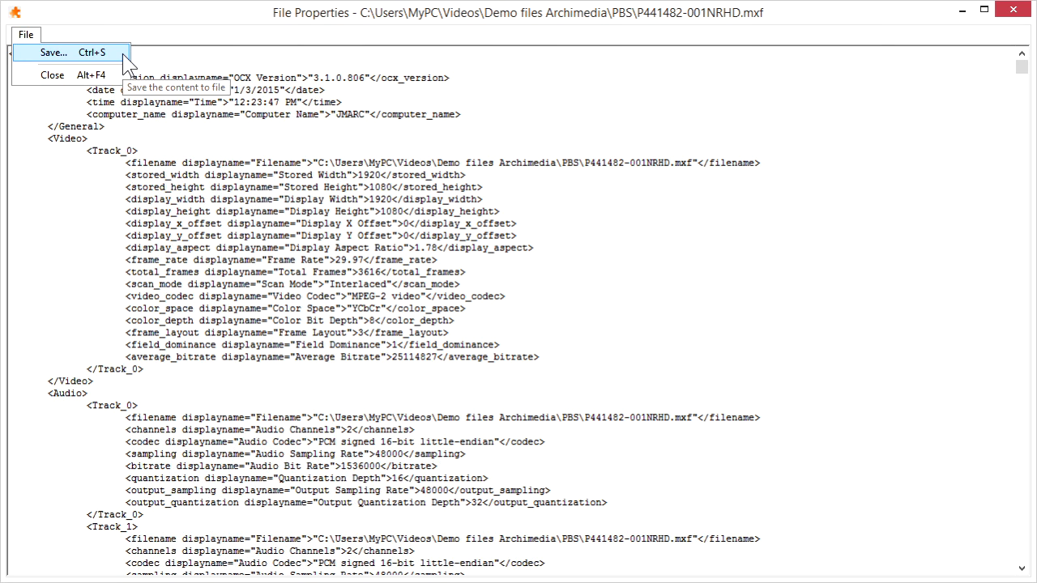
click(122, 54)
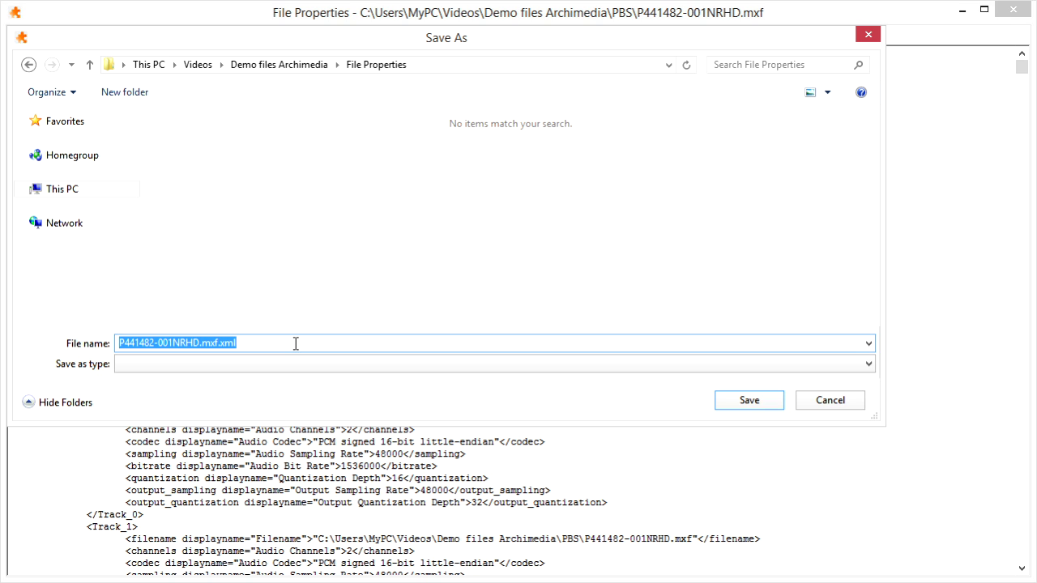
key(Return)
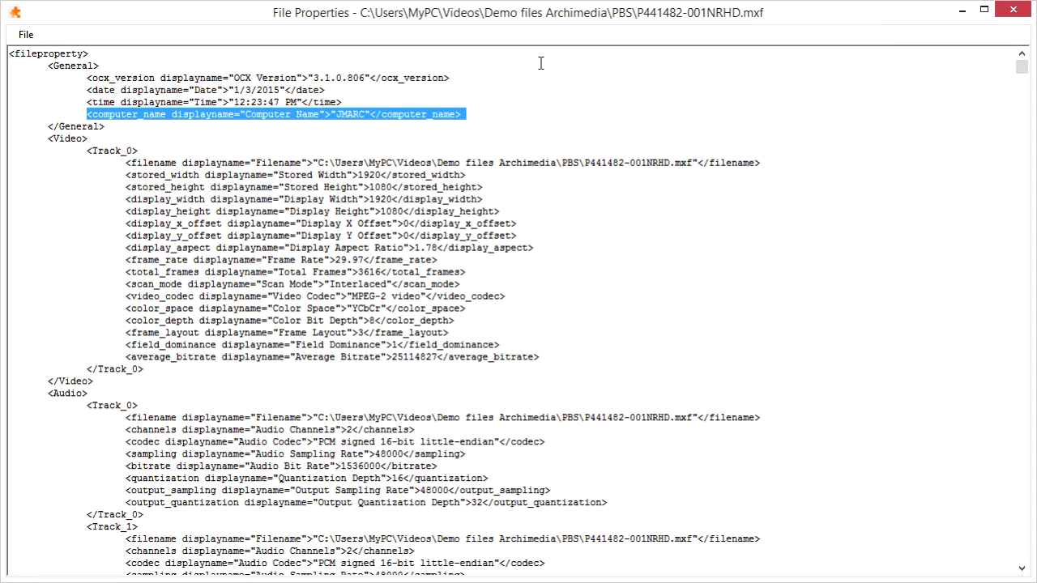
- Examine the Video, Audio, Subtitles and Timecode sections of the file properties, highlighting each block
drag(48, 138, 760, 163)
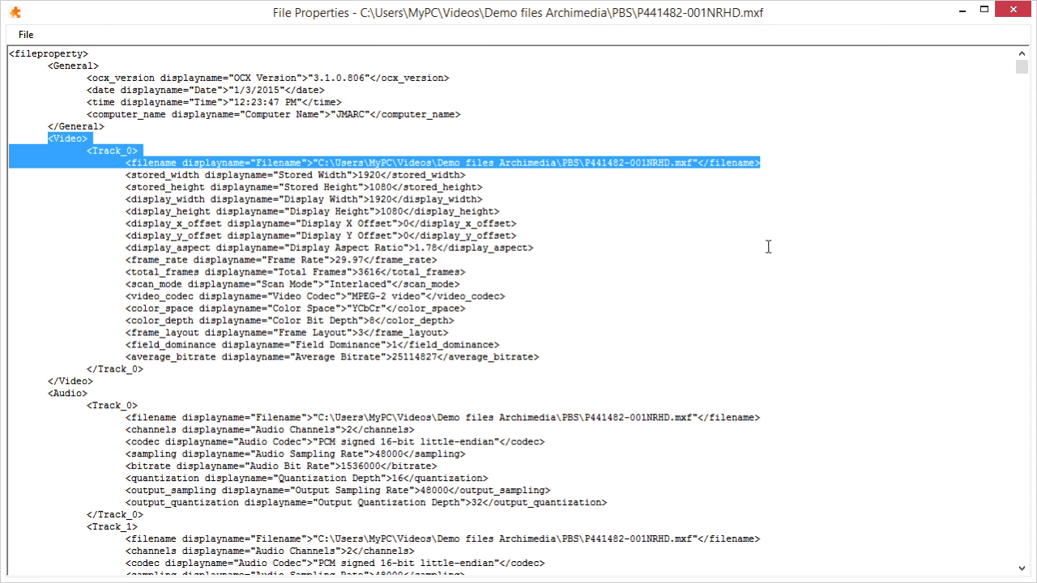
drag(126, 175, 567, 357)
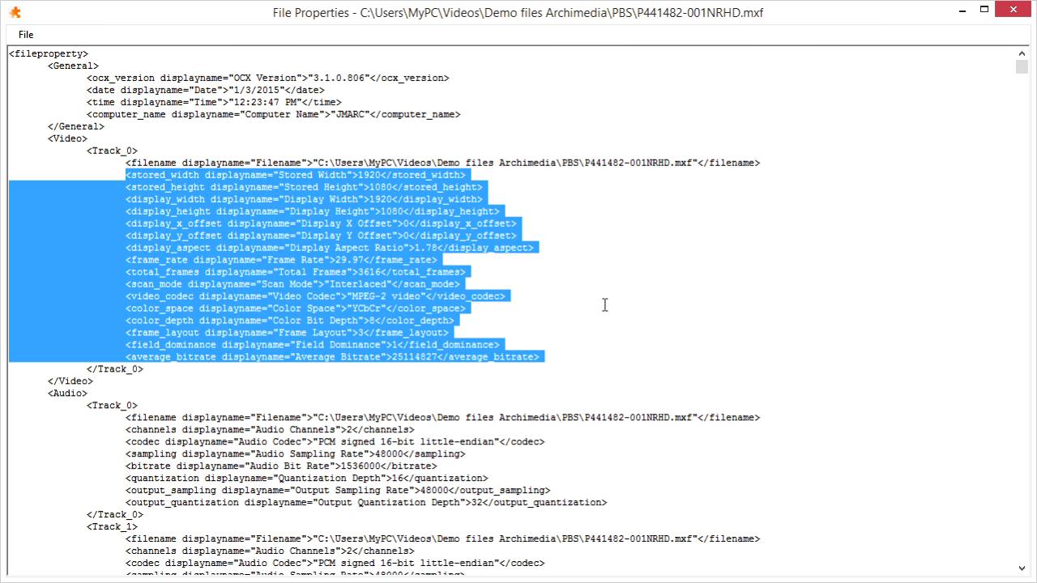
drag(47, 393, 144, 539)
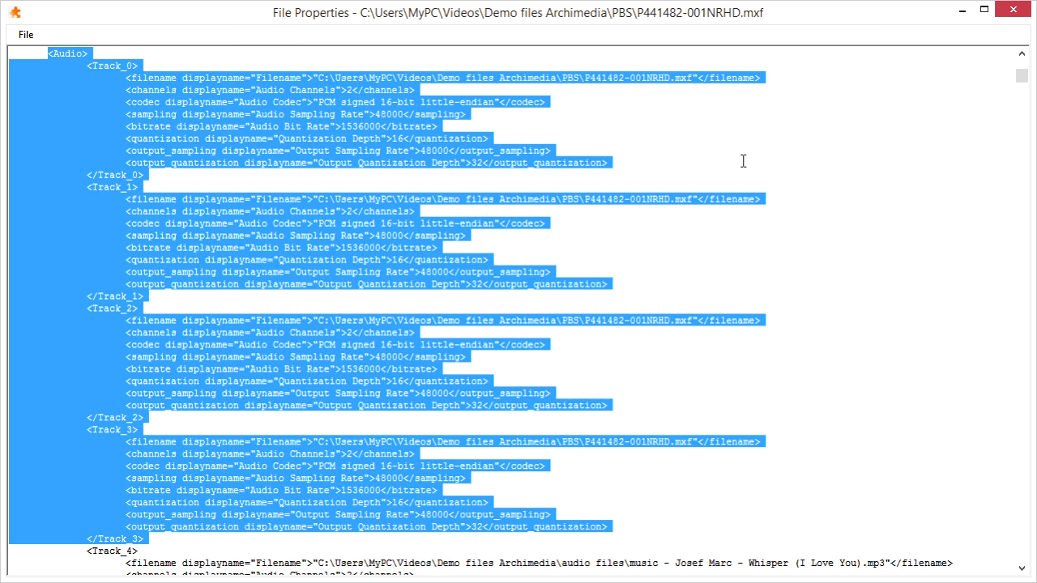
scroll(743, 161, down, 14)
shift+click(146, 284)
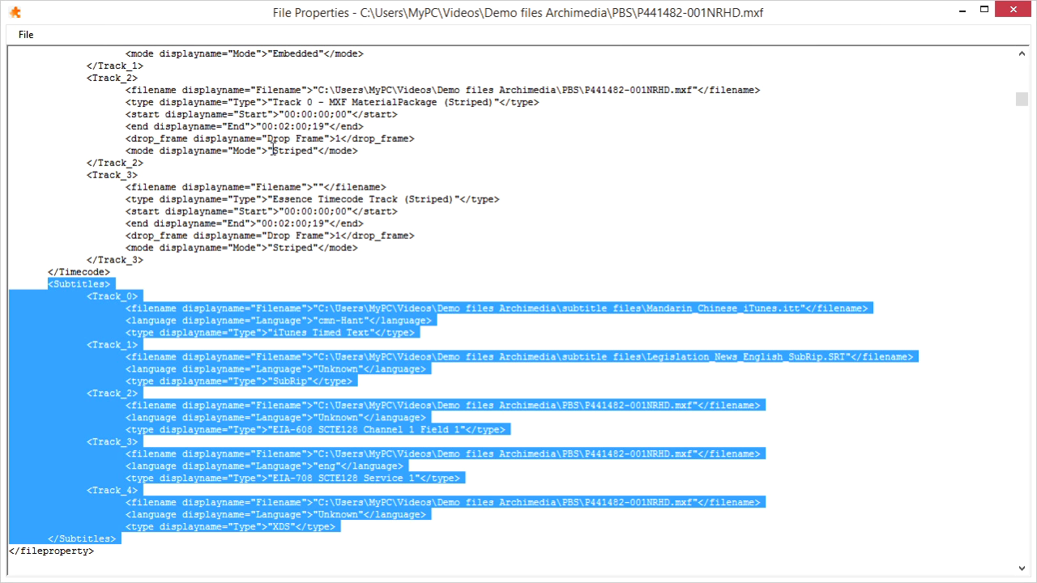
click(273, 150)
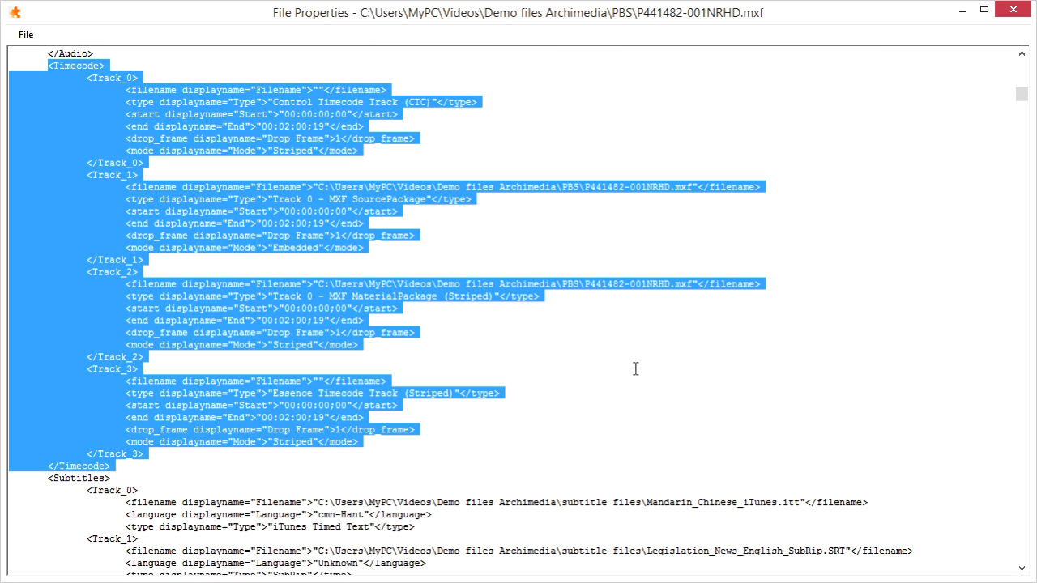